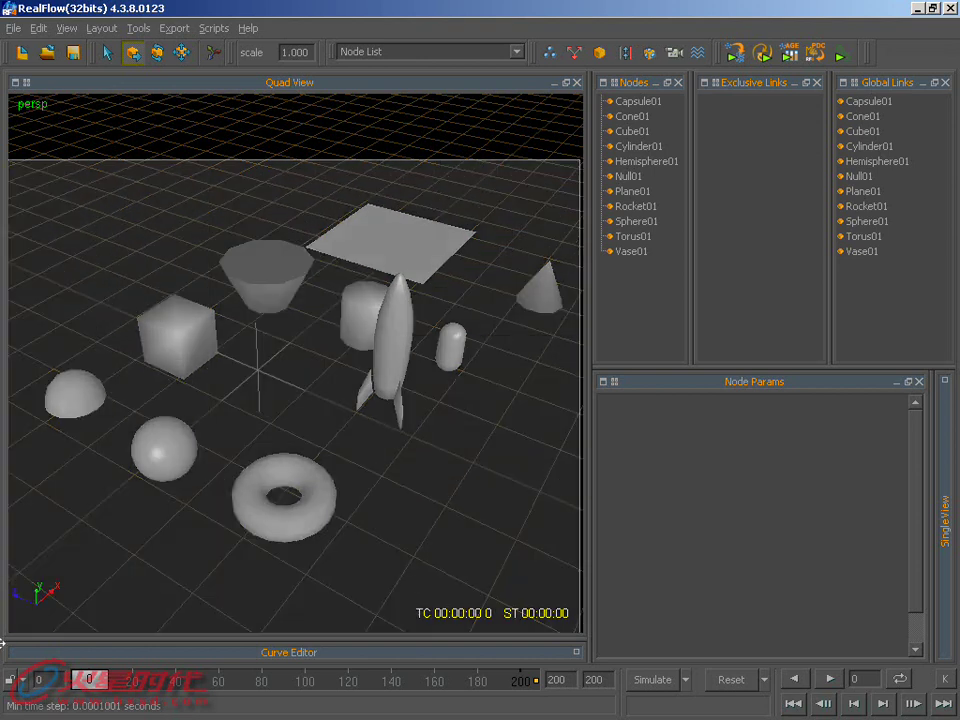
Box-select all eleven sample primitives in the viewport and delete them
drag(579, 159, 10, 470)
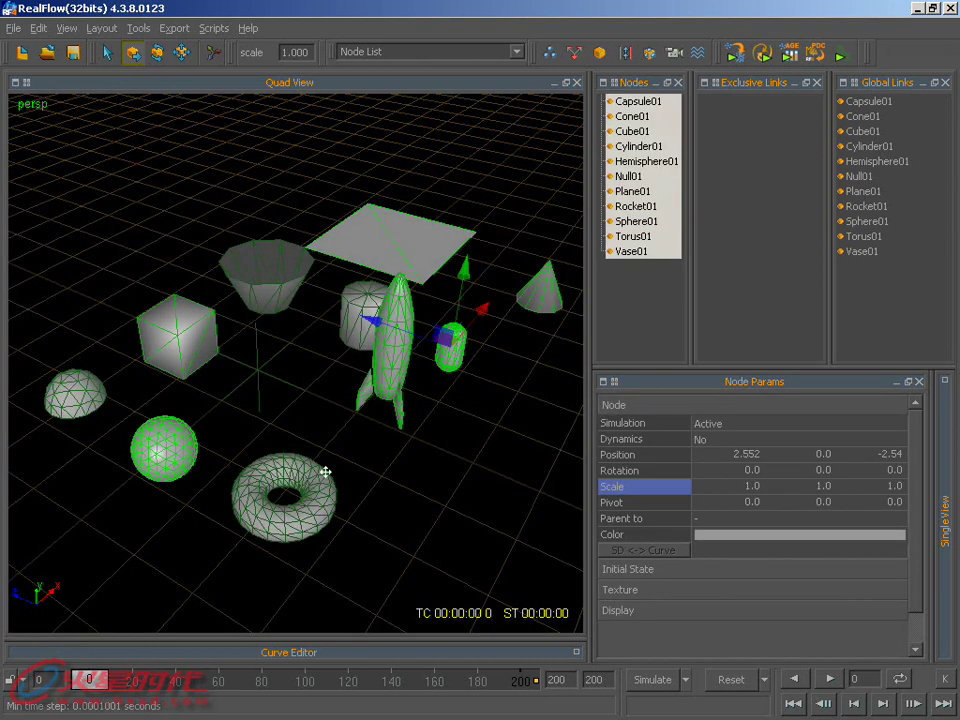
key(Delete)
Add a sphere and a cube to the empty scene from the objects dropdown
click(597, 56)
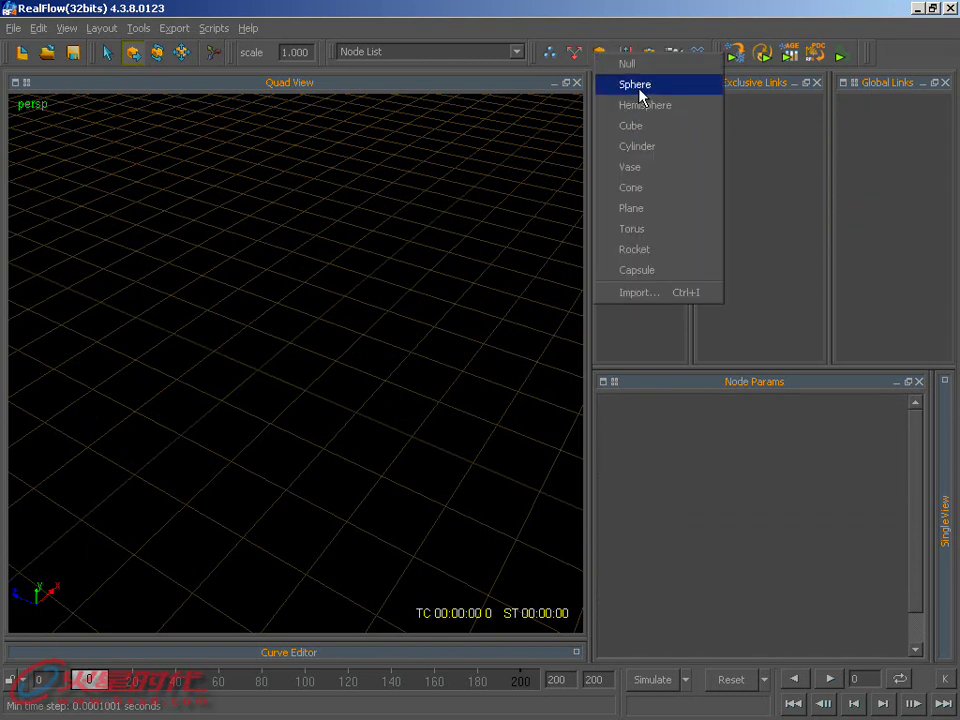
click(636, 86)
alt+right_drag(360, 418, 597, 142)
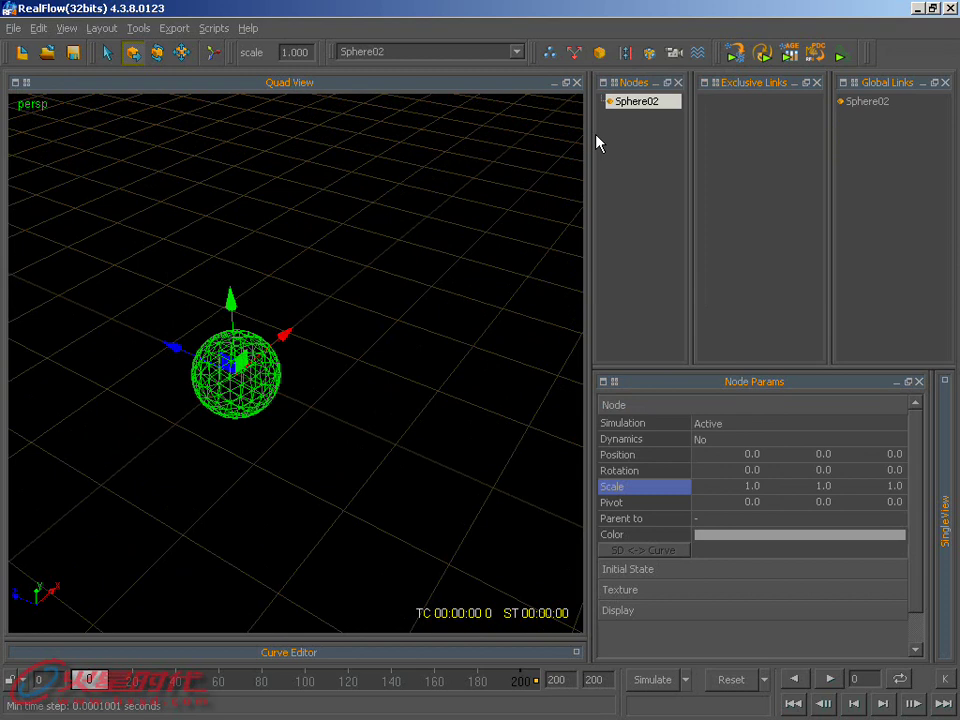
click(600, 53)
click(650, 126)
Set the cube's Y scale to 0.1 in Node Params
mouse_move(383, 323)
alt+mouse_down()
mouse_move(289, 407)
mouse_move(300, 470)
alt+mouse_up()
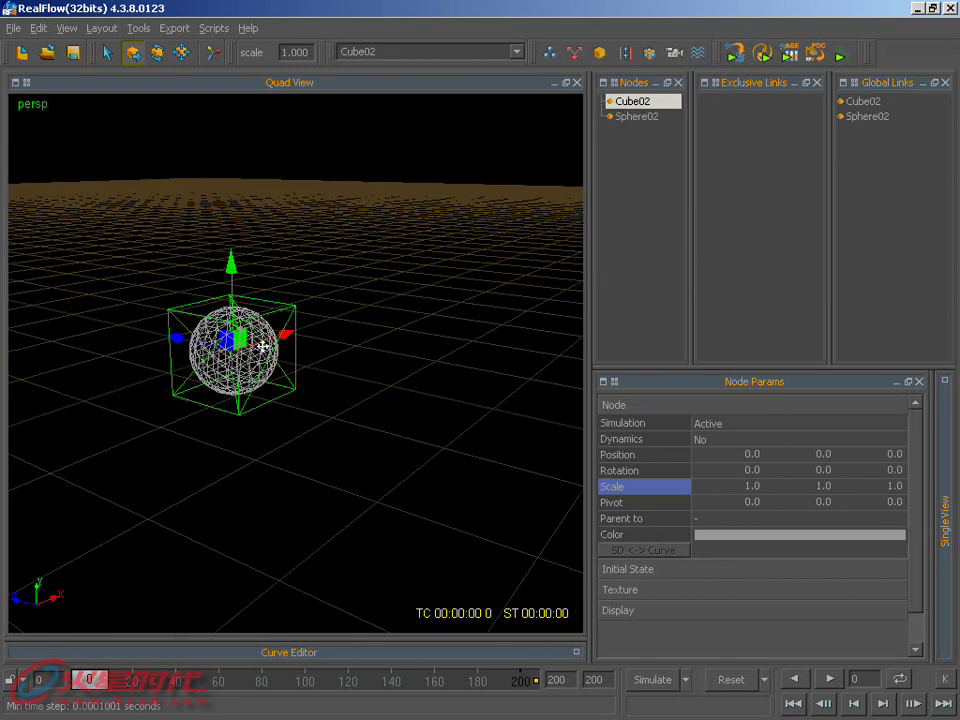
double_click(892, 486)
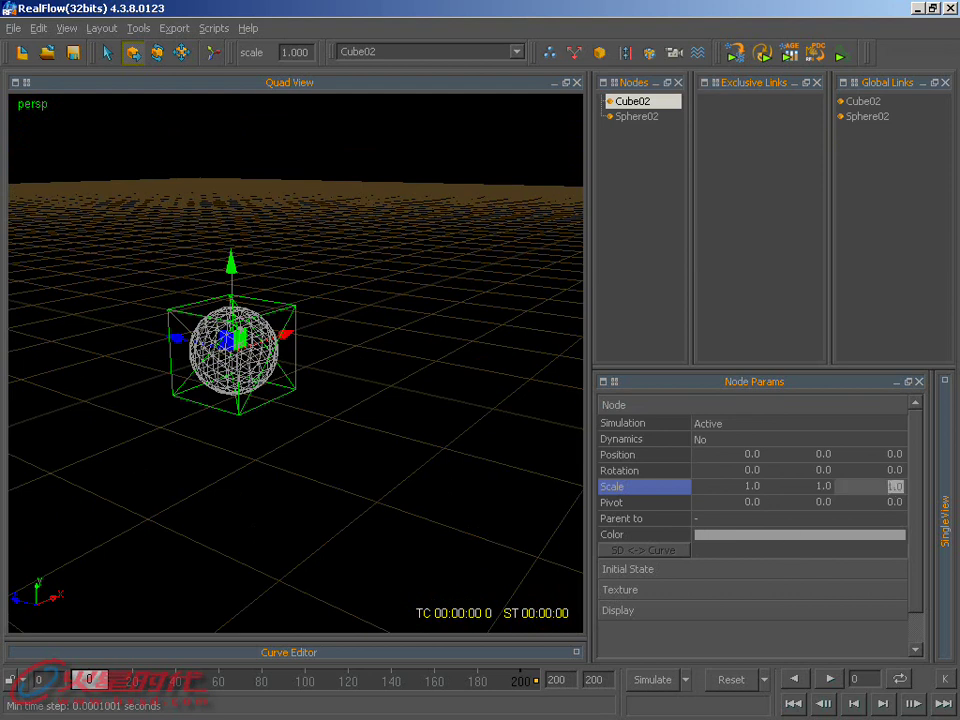
double_click(829, 490)
text(0.1)
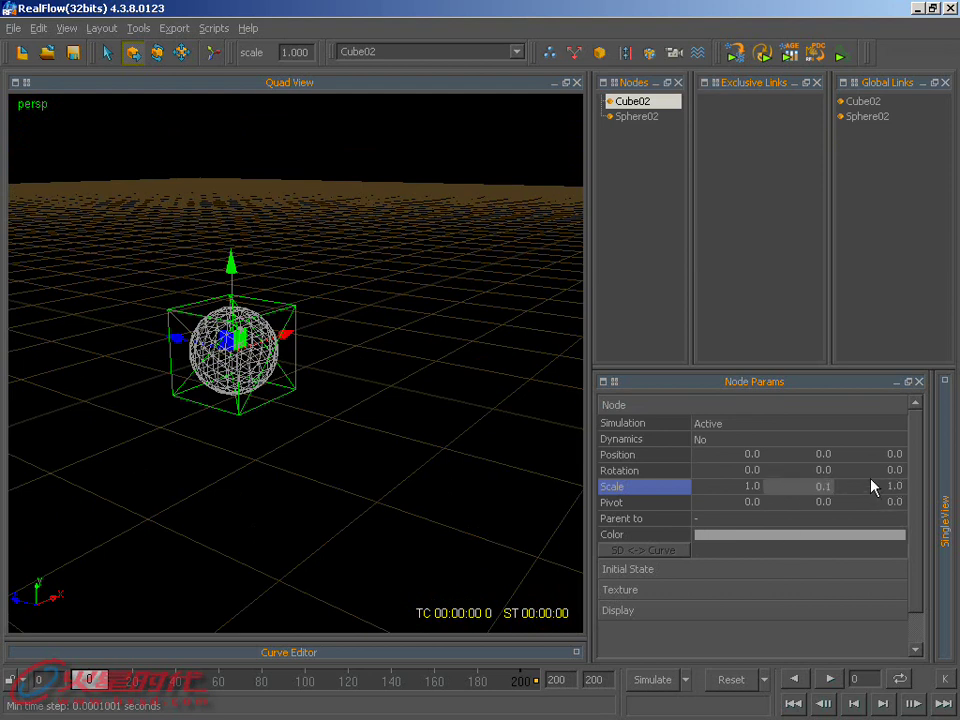
key(Return)
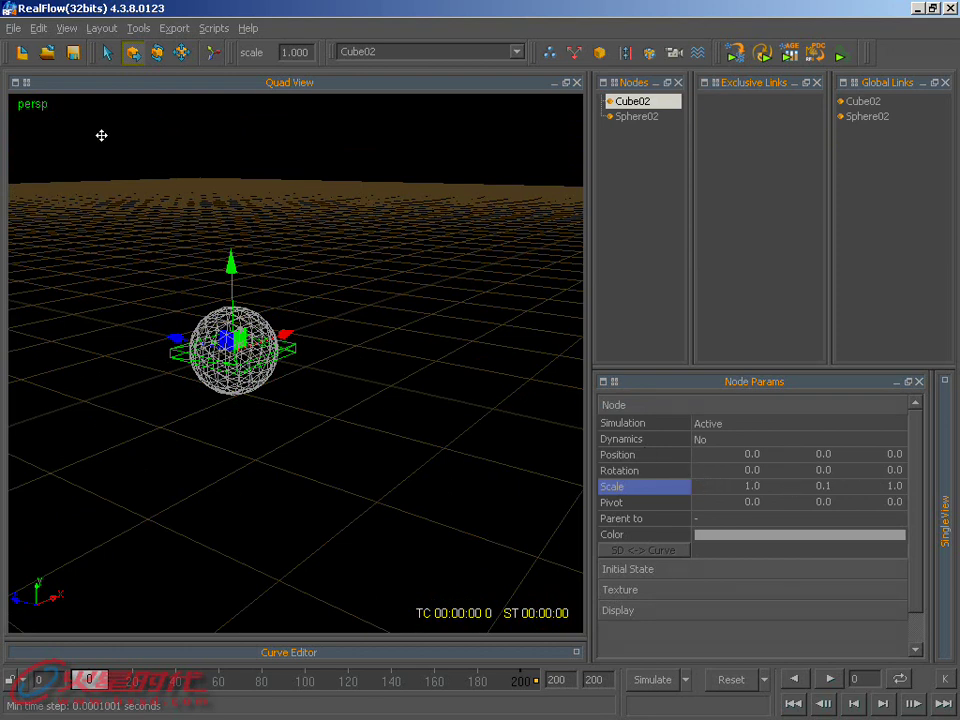
Raise Sphere02 to Y 2.68 and scale Cube02 to 3, 0.1, 3
click(232, 293)
drag(232, 293, 231, 52)
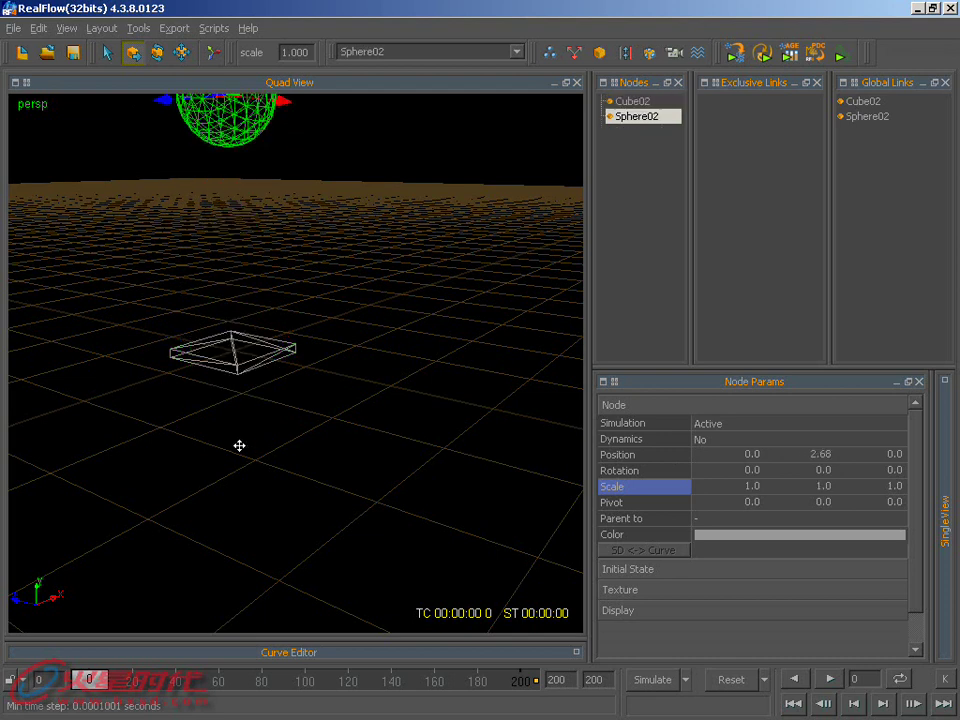
click(238, 360)
double_click(744, 494)
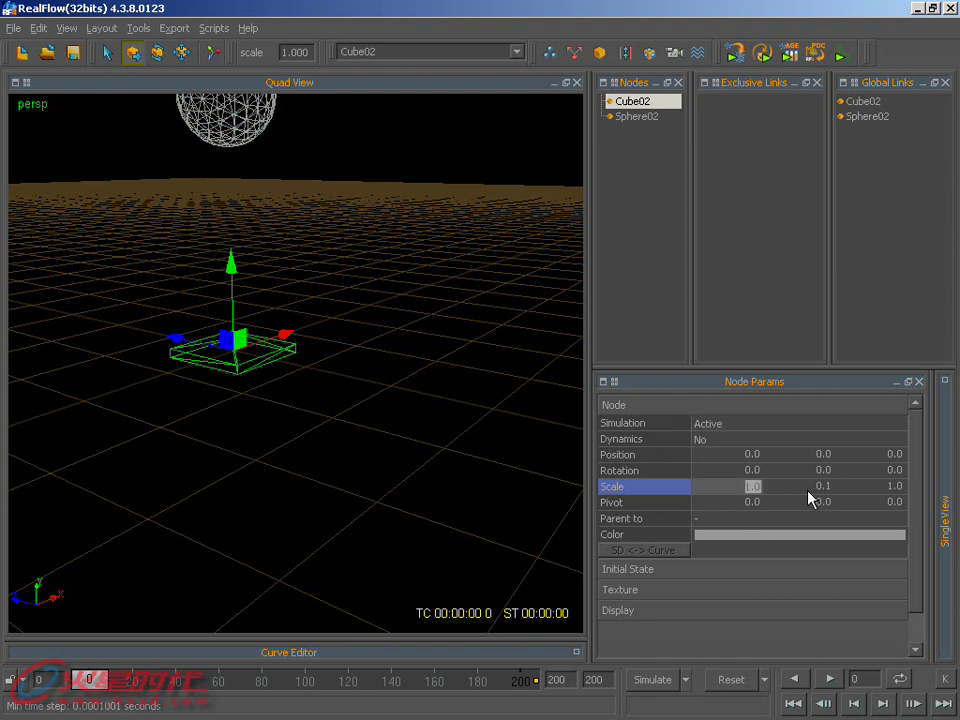
text(3)
double_click(823, 486)
text(3)
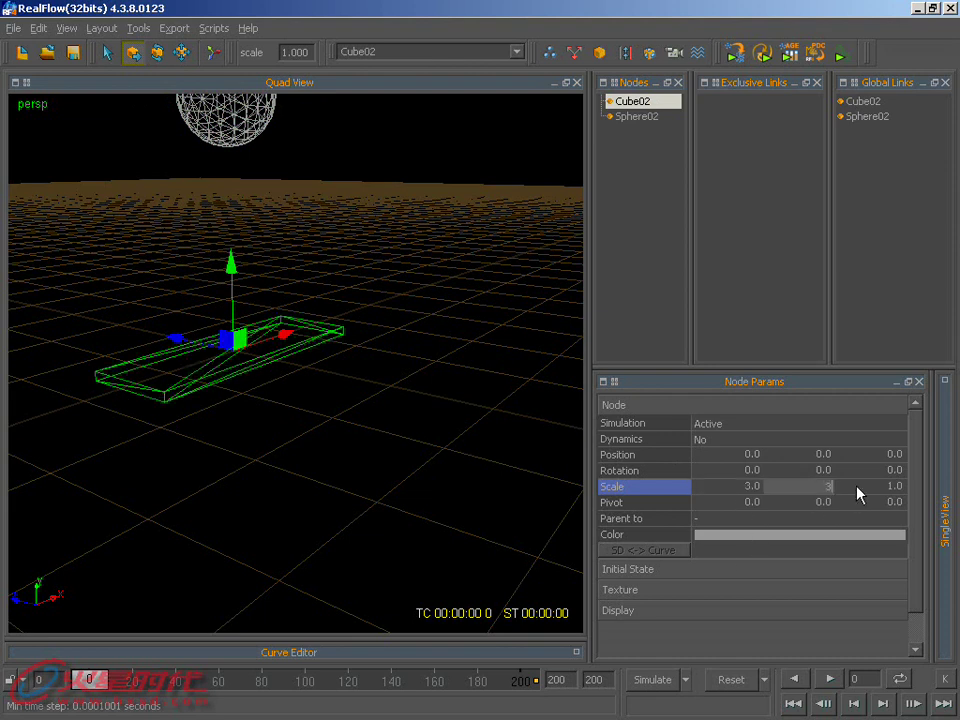
key(BackSpace)
text(0.1)
key(Return)
double_click(890, 486)
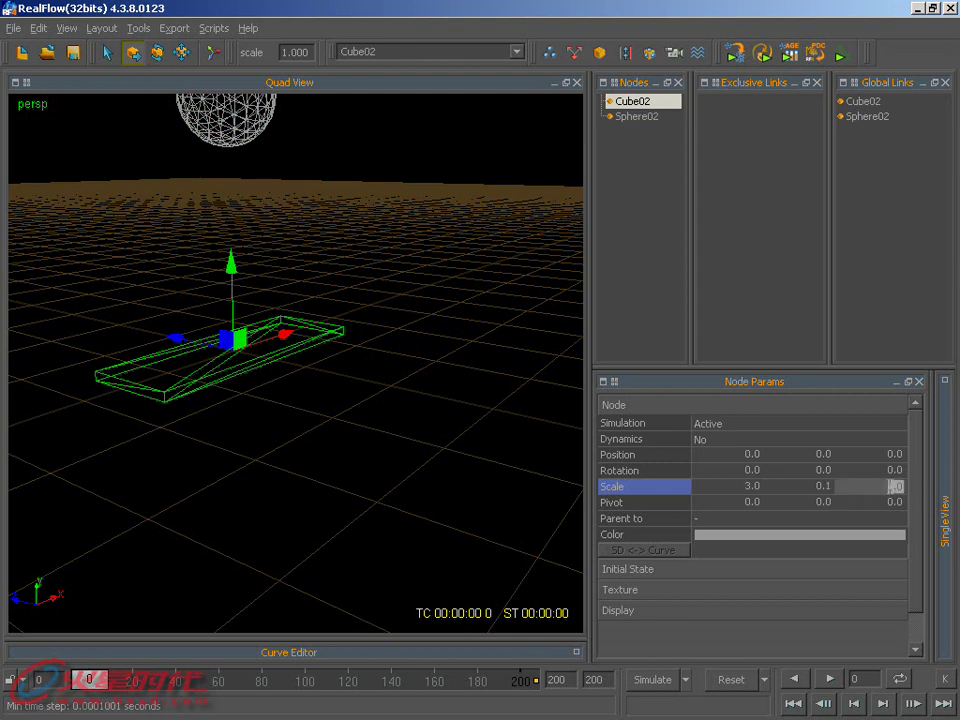
text(3)
key(Return)
Inspect the slab and sphere from a lower, flatter viewing angle
click(426, 456)
alt+drag(418, 418, 412, 535)
click(328, 436)
click(267, 235)
mouse_move(271, 315)
alt+mouse_down()
mouse_move(279, 414)
mouse_move(334, 525)
mouse_move(332, 476)
mouse_move(321, 467)
alt+mouse_up()
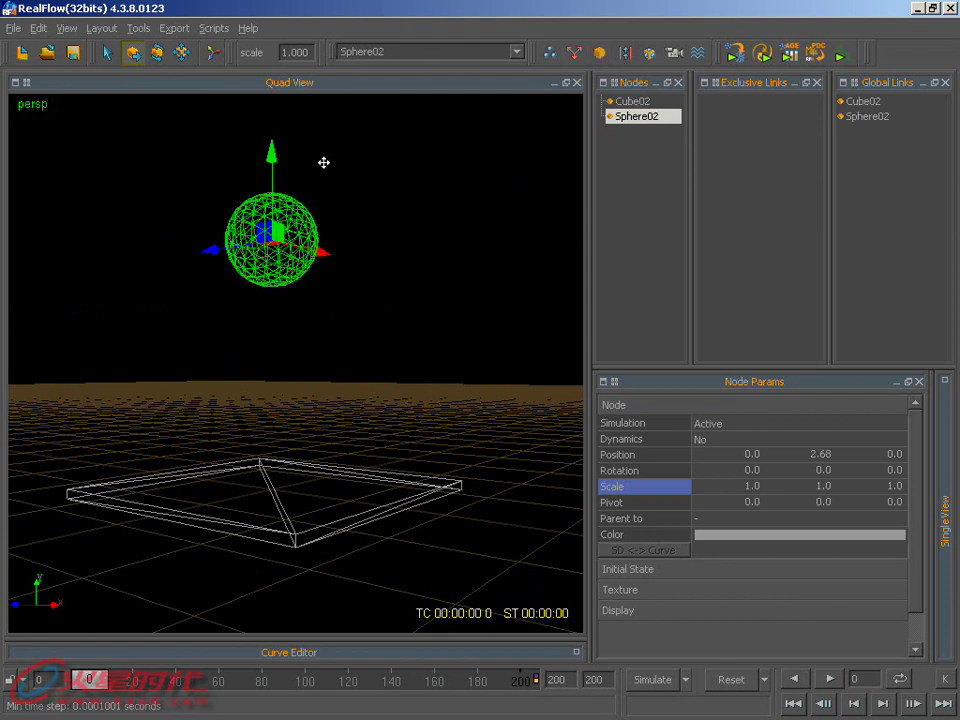
Select Sphere02 in the viewport
mouse_move(352, 204)
alt+mouse_down()
mouse_move(375, 193)
mouse_move(420, 232)
alt+mouse_up()
click(492, 325)
click(341, 244)
click(355, 330)
click(284, 228)
click(364, 377)
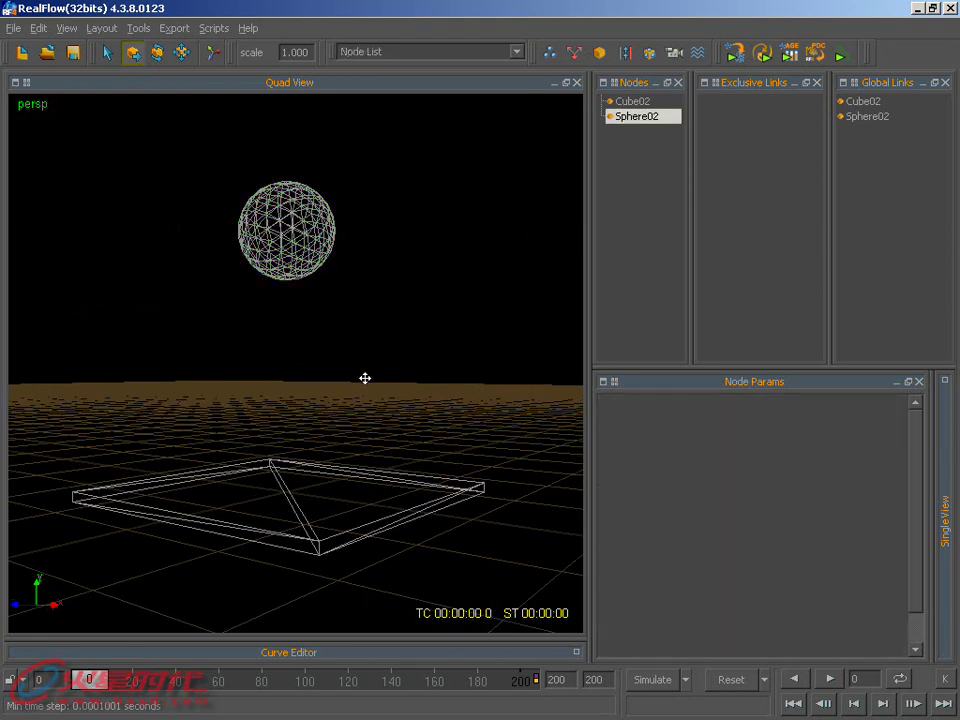
click(296, 199)
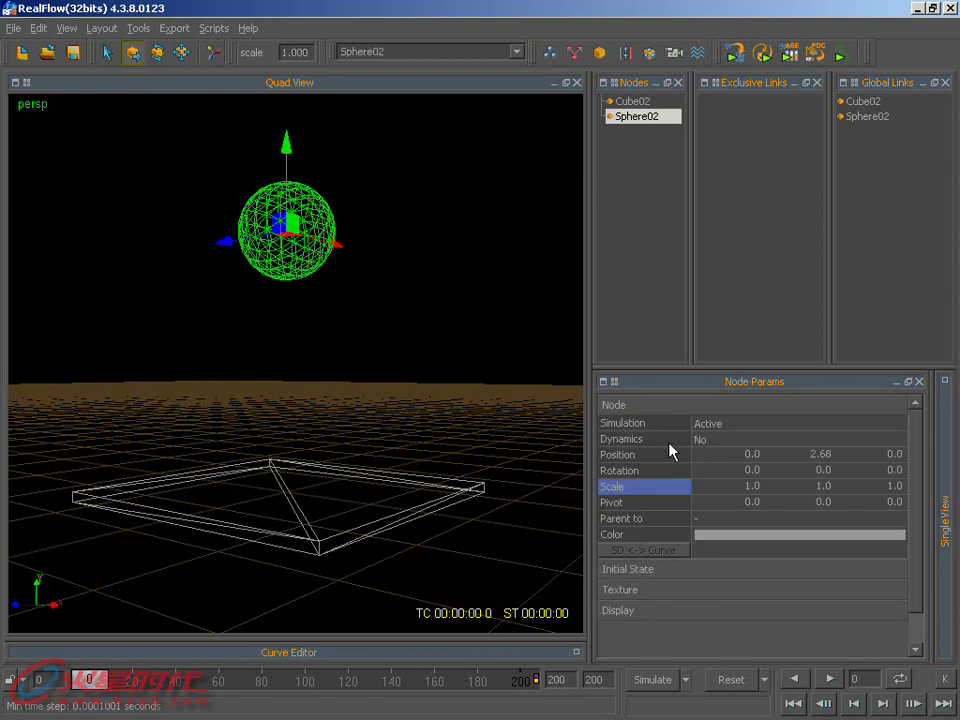
Set Sphere02's Dynamics to Rigid body and expand its Rigid body settings
click(694, 441)
click(695, 441)
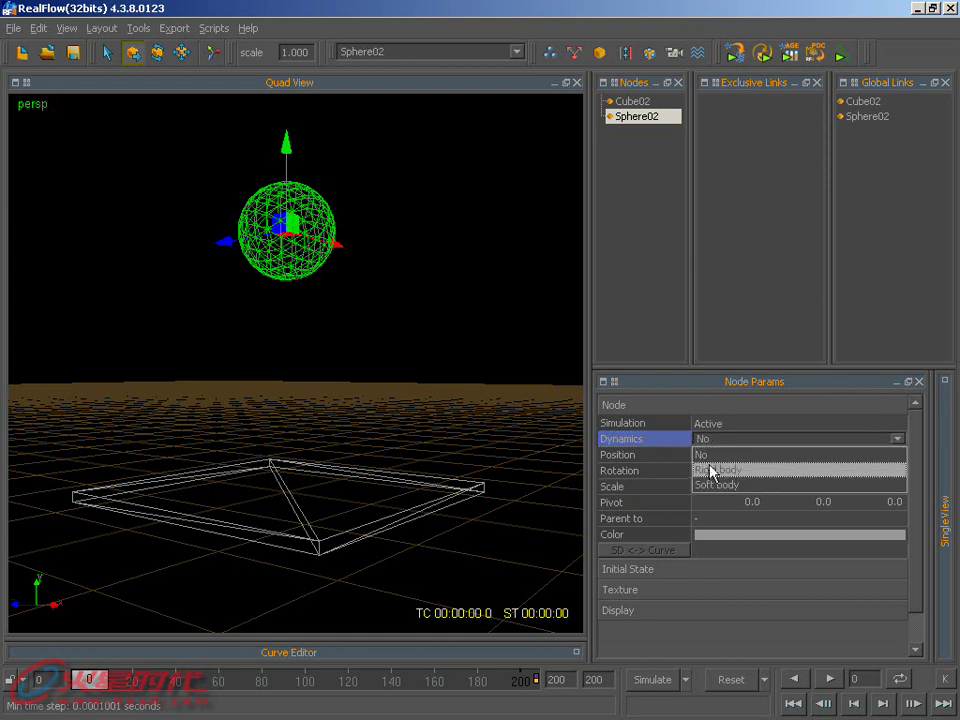
click(711, 470)
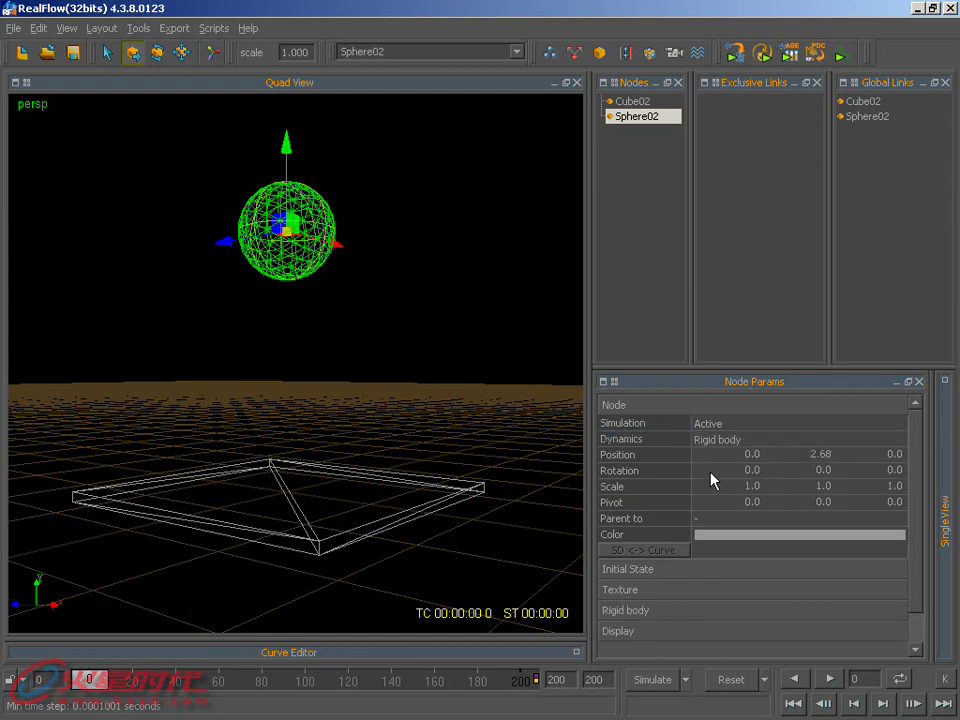
click(620, 615)
scroll(918, 580, down, 2)
scroll(916, 589, down, 2)
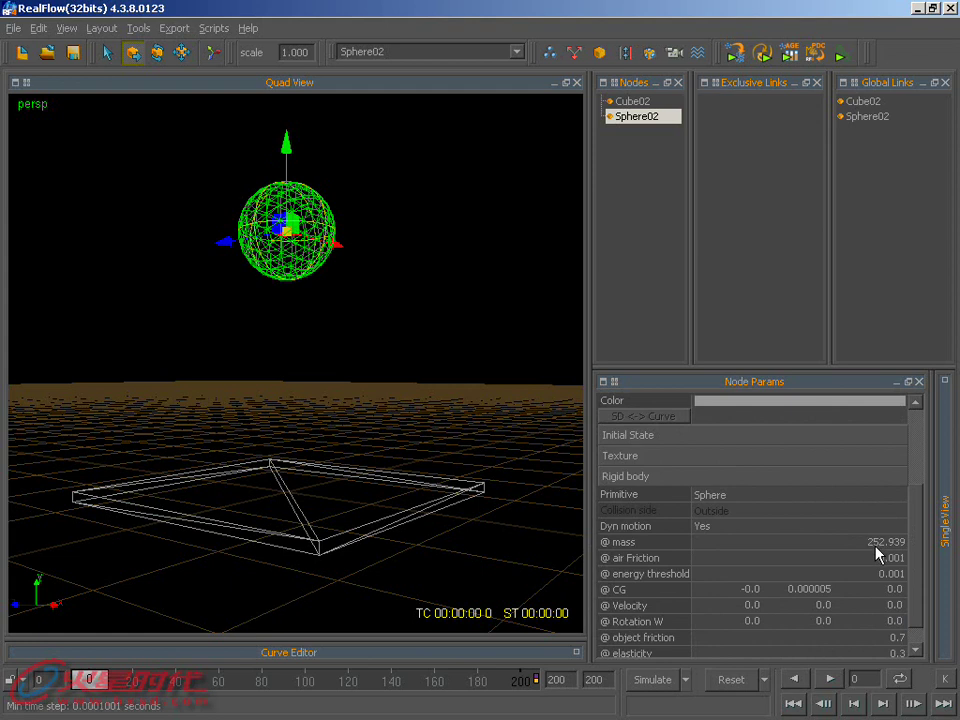
alt+right_drag(351, 448, 356, 474)
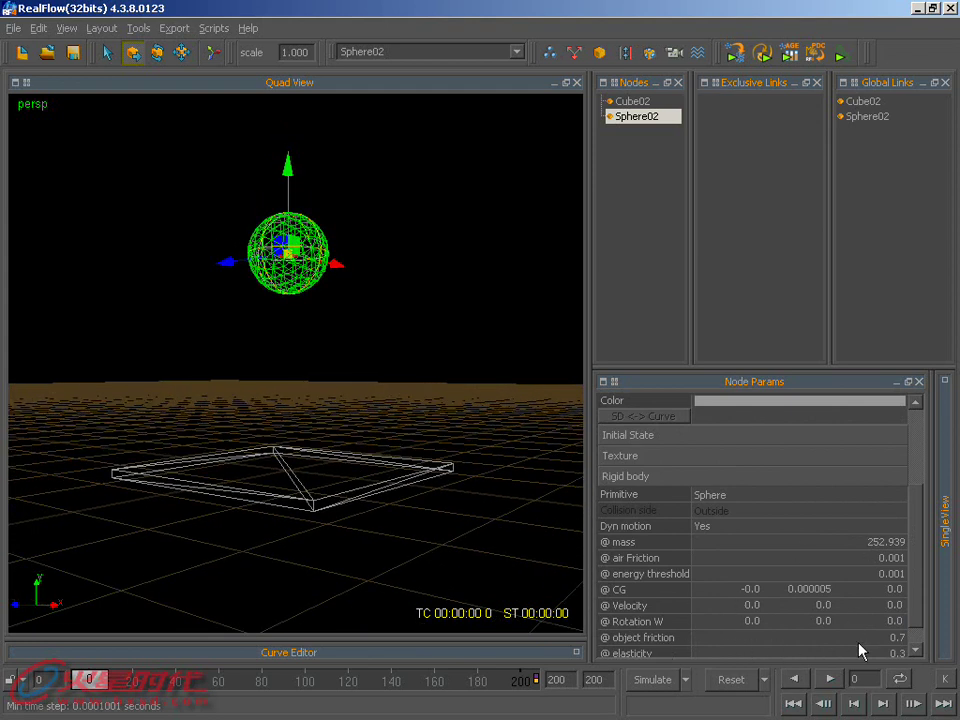
Make Cube02 a rigid body with Dyn motion set to No
click(370, 478)
click(709, 403)
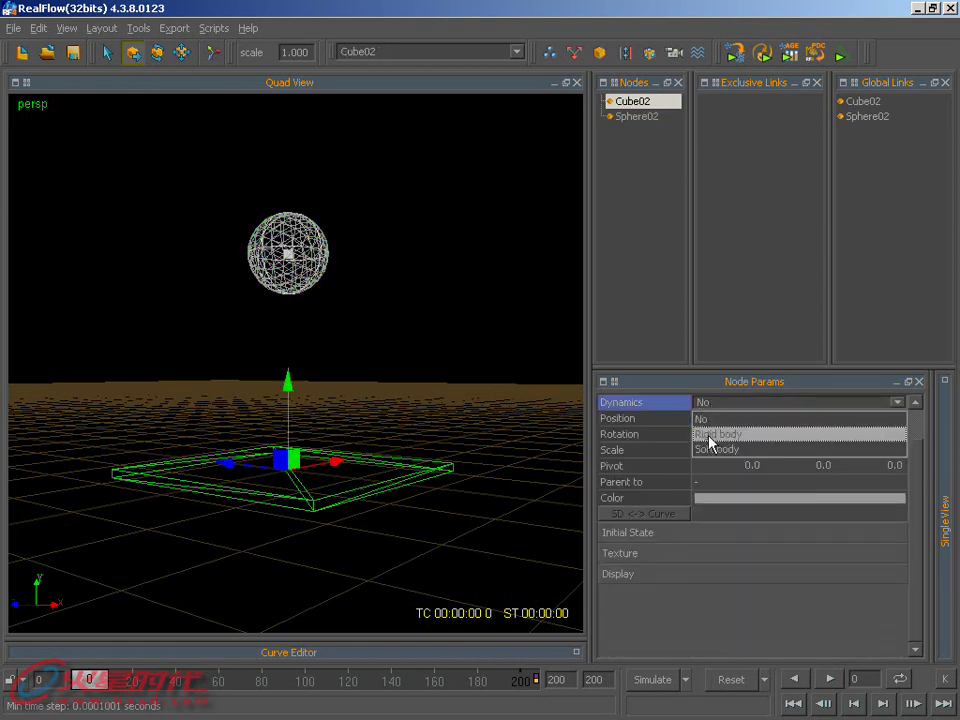
click(709, 434)
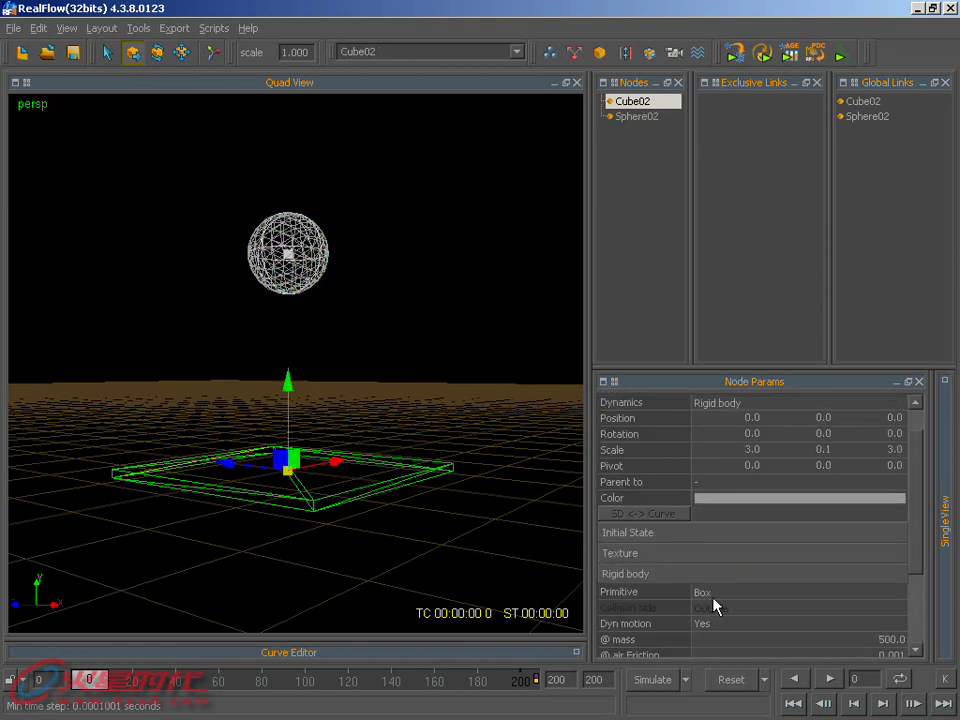
click(706, 623)
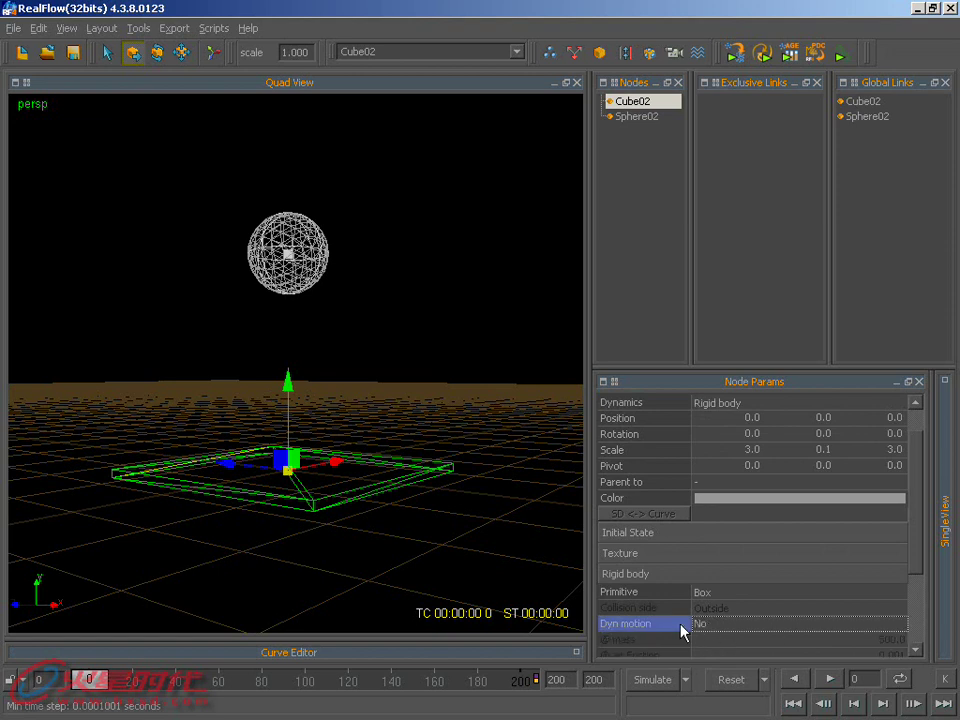
mouse_move(475, 479)
alt+right_down()
mouse_move(465, 450)
mouse_move(469, 474)
alt+right_up()
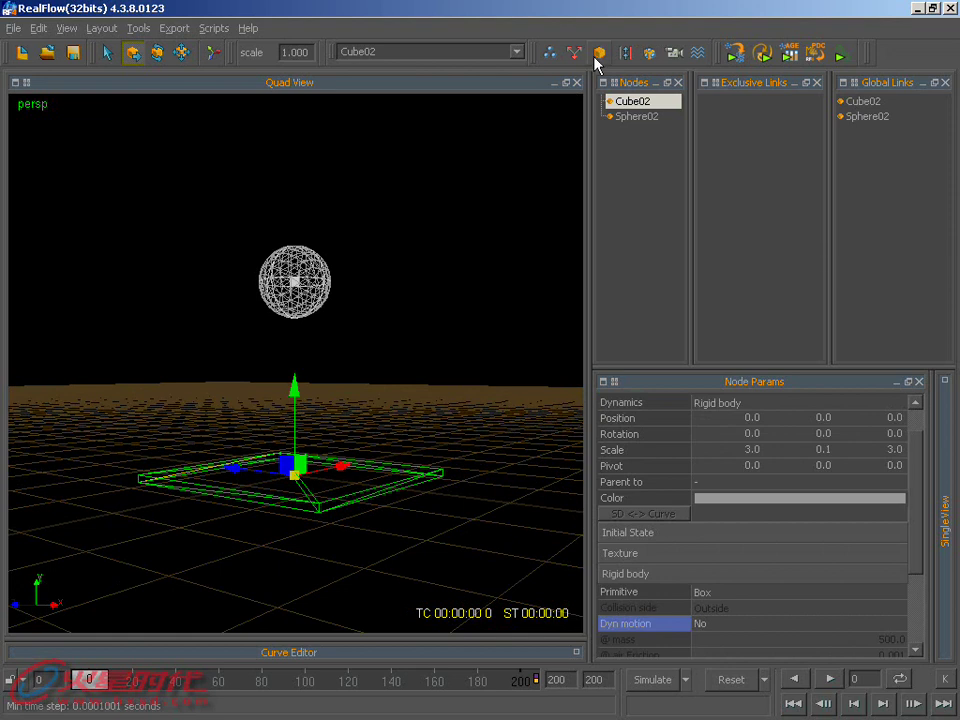
Add a Gravity01 daemon of strength 9.8 and move it to the right of the slab
click(577, 54)
click(628, 184)
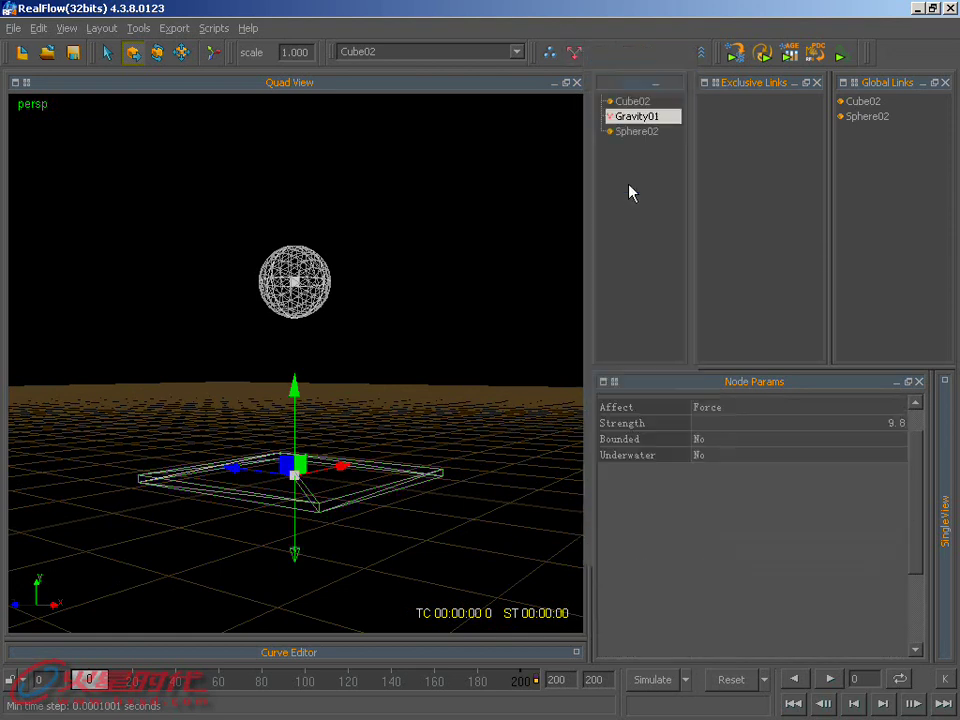
drag(319, 466, 433, 435)
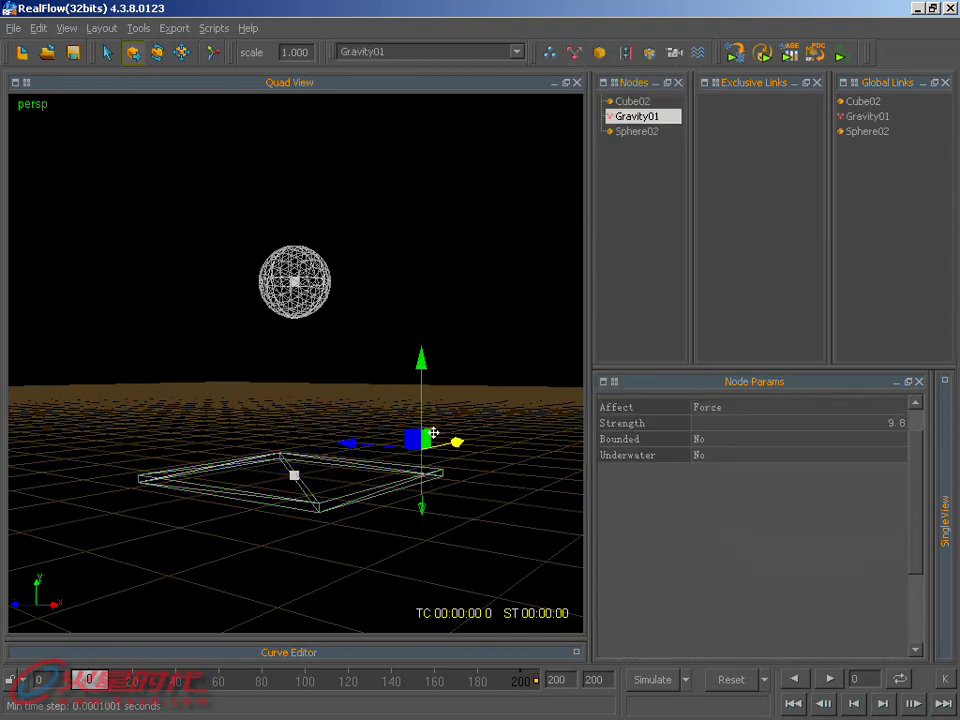
mouse_move(422, 525)
alt+mouse_down()
mouse_move(399, 525)
mouse_move(407, 524)
alt+mouse_up()
alt+right_drag(392, 512, 376, 466)
alt+drag(376, 466, 388, 454)
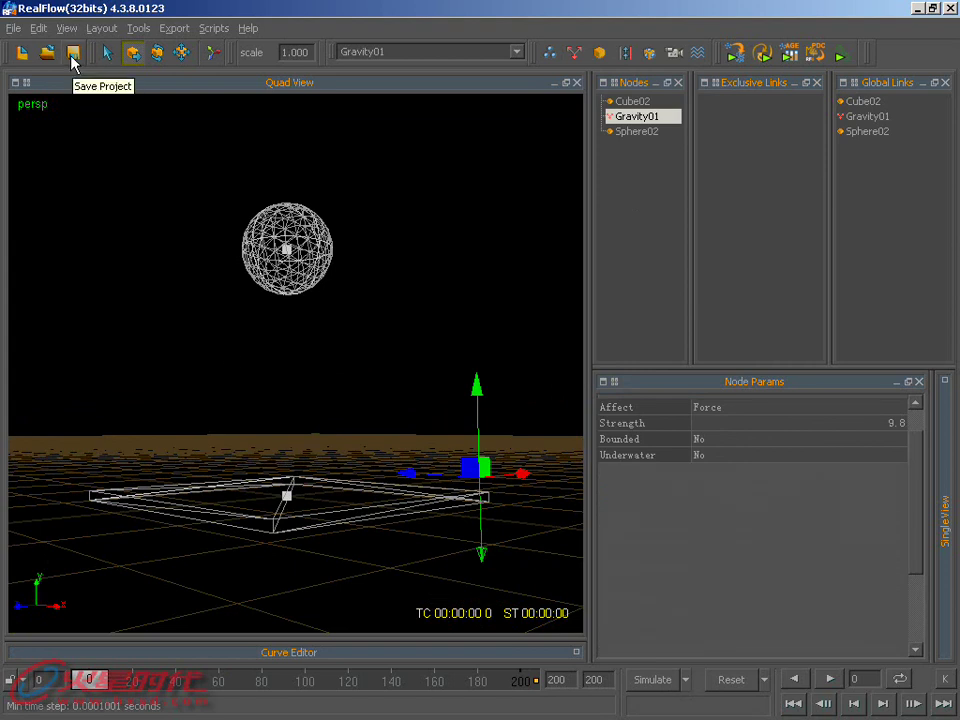
Save the scene as project uuu, writing uuu.flw
click(73, 53)
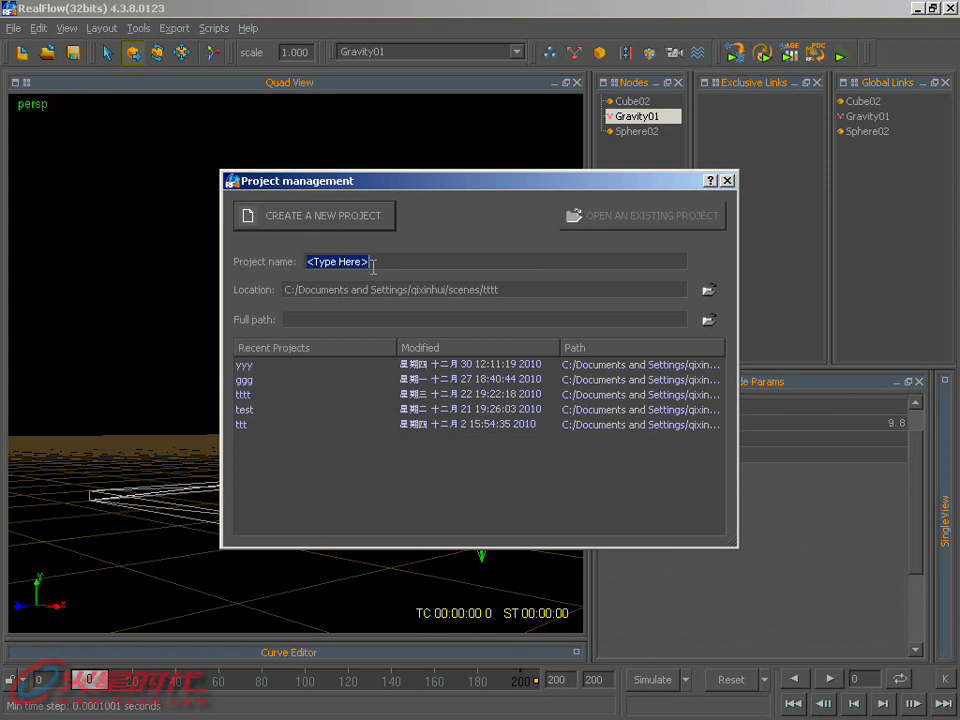
text(uuu)
key(Return)
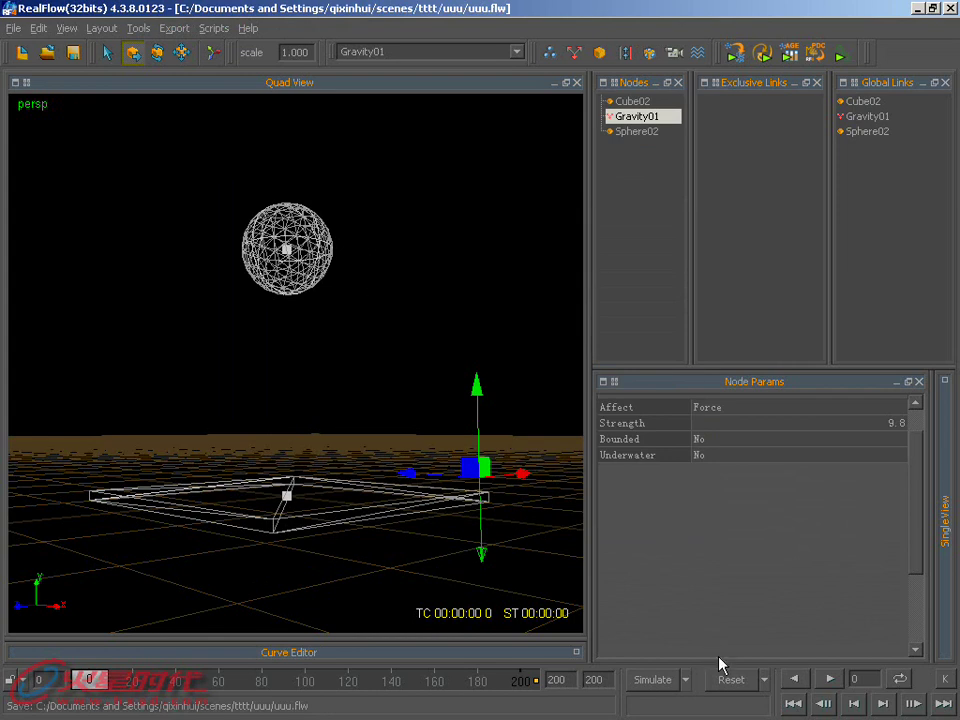
Simulate the scene and stop at frame 57
click(667, 681)
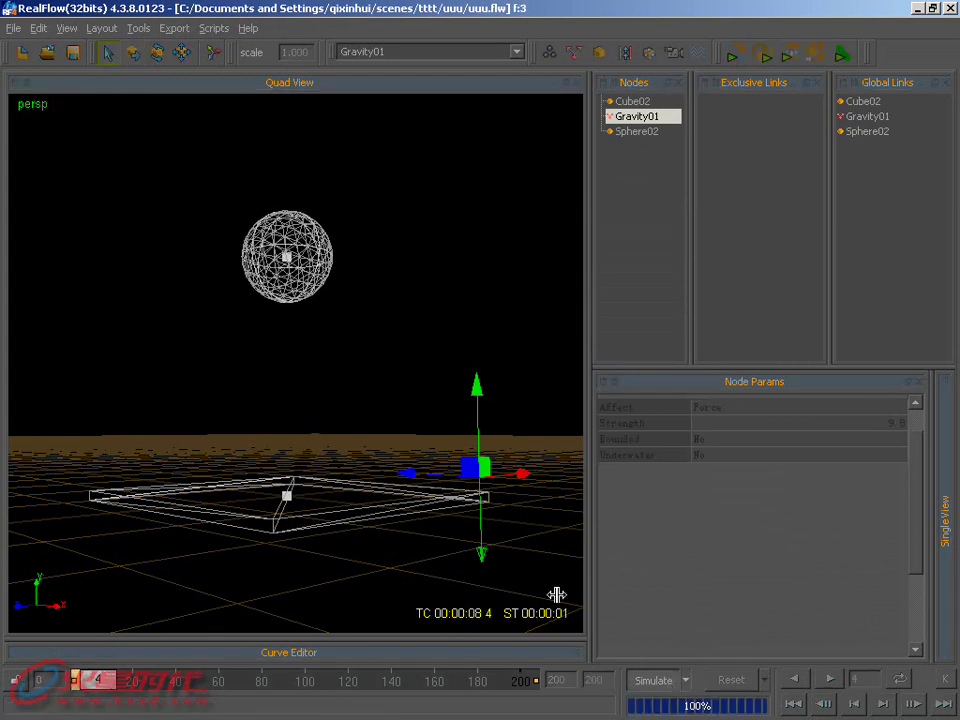
click(359, 517)
click(671, 681)
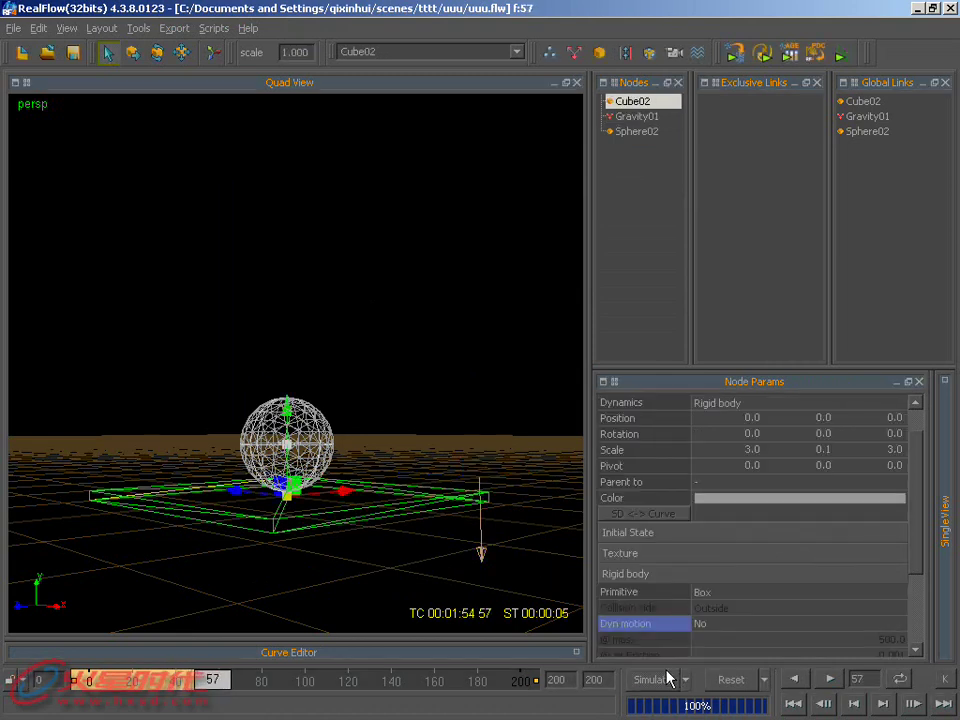
Rewind and replay the sphere falling onto the slab, then select around the sphere
click(793, 703)
click(831, 680)
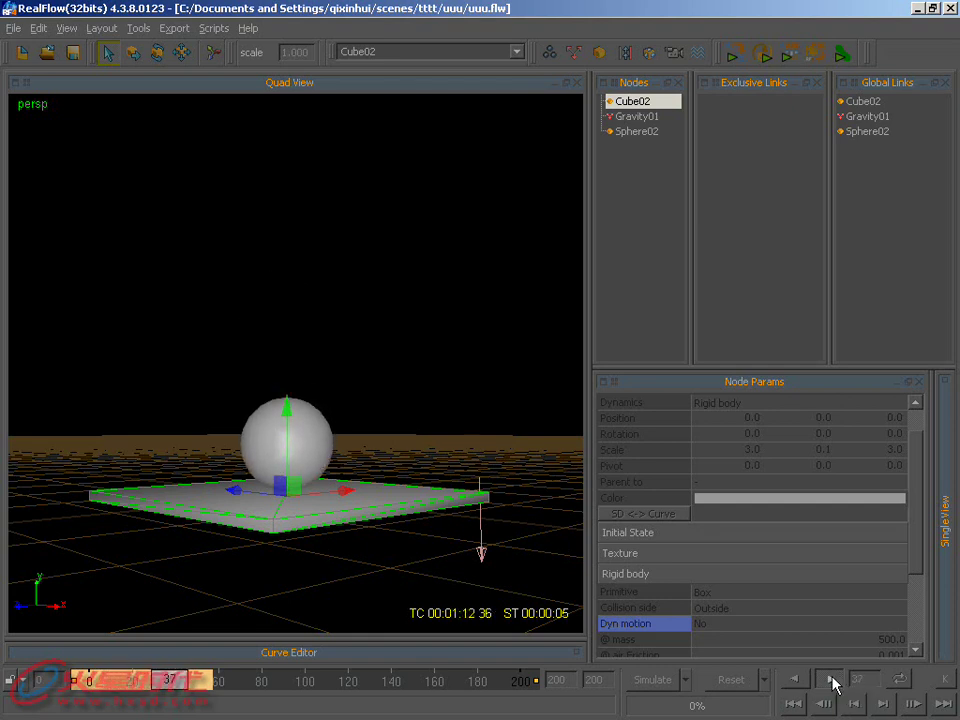
click(831, 680)
click(801, 704)
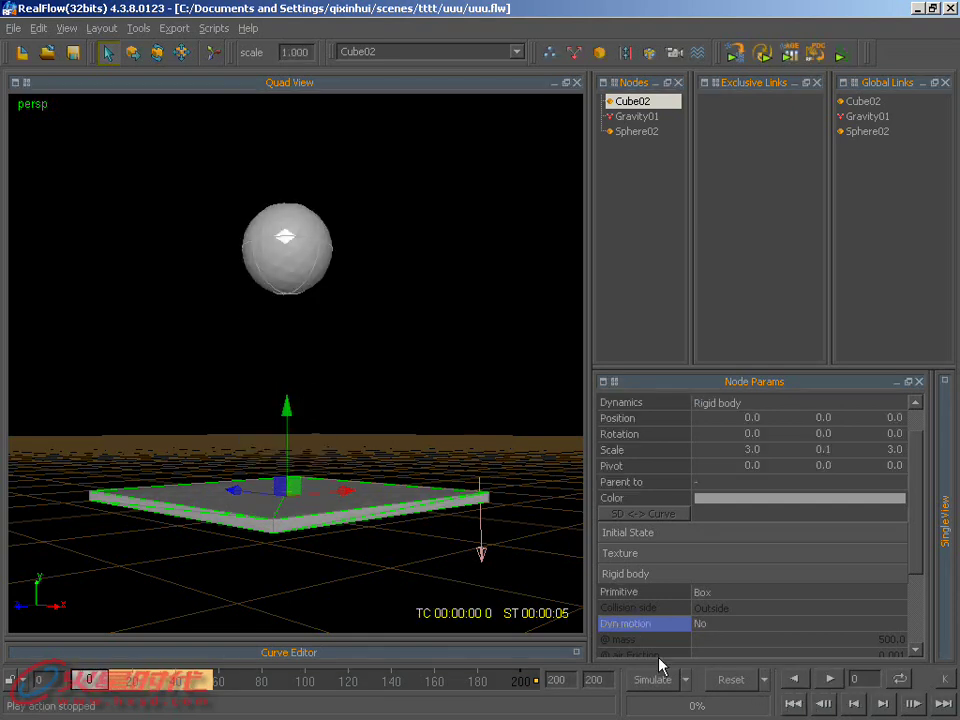
click(830, 680)
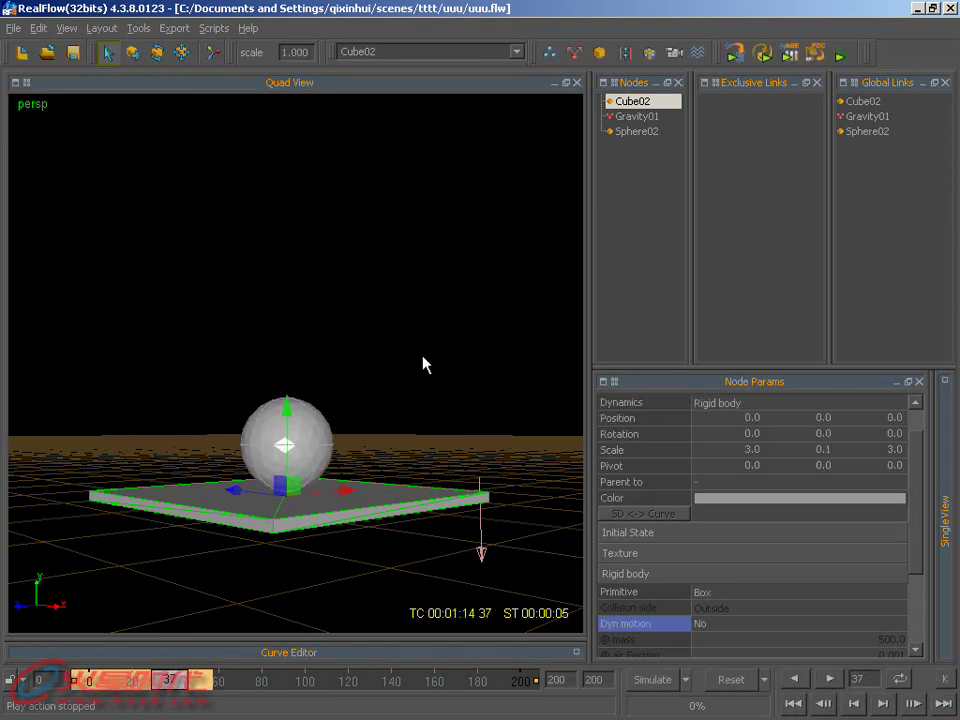
drag(422, 364, 223, 540)
drag(440, 368, 230, 598)
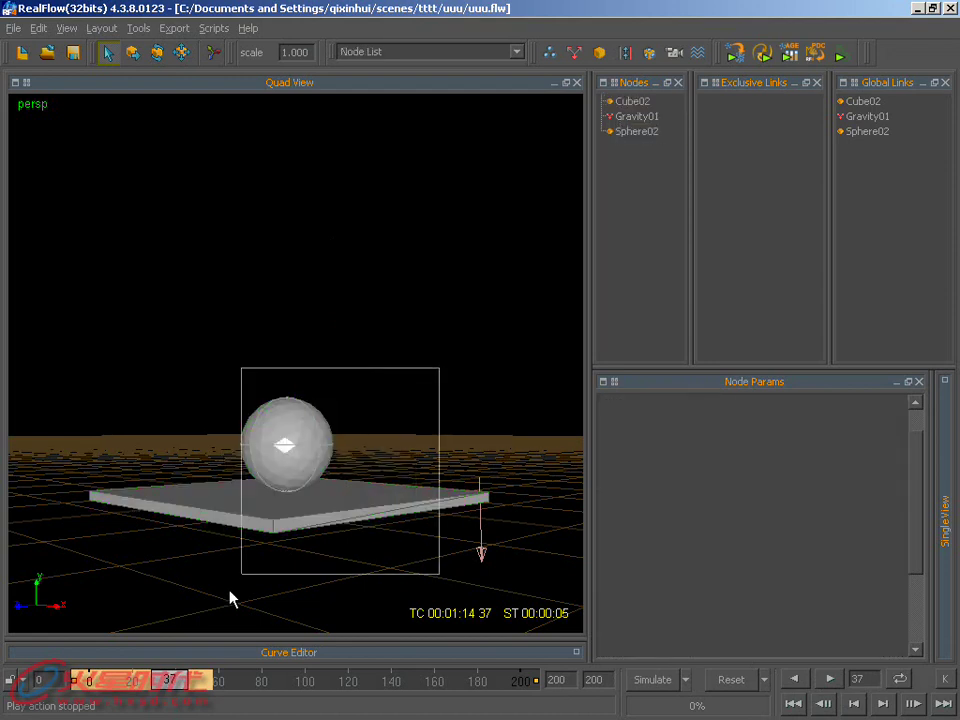
click(487, 425)
Reset the simulation data so Sphere02 returns to Y 2.68
click(303, 450)
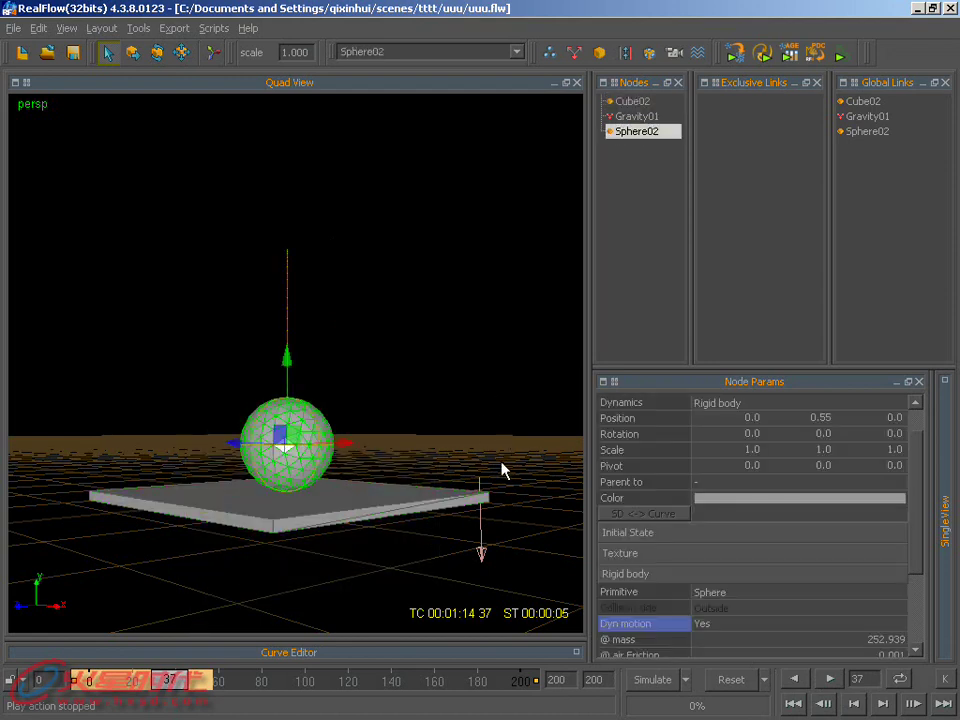
mouse_move(920, 520)
mouse_down()
mouse_move(924, 566)
mouse_move(922, 487)
mouse_up()
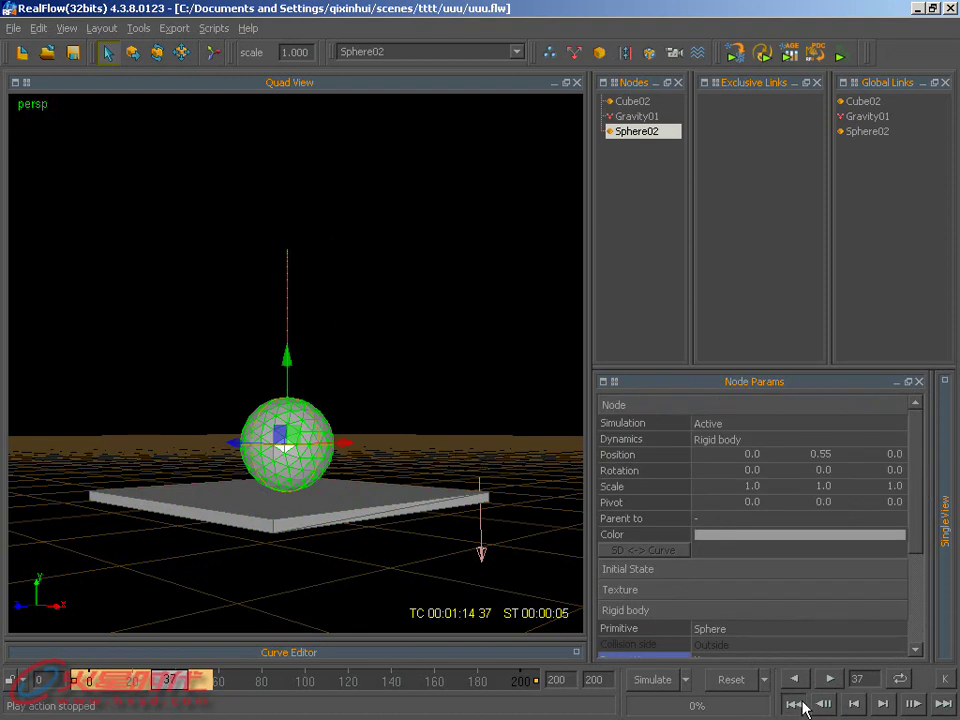
click(748, 681)
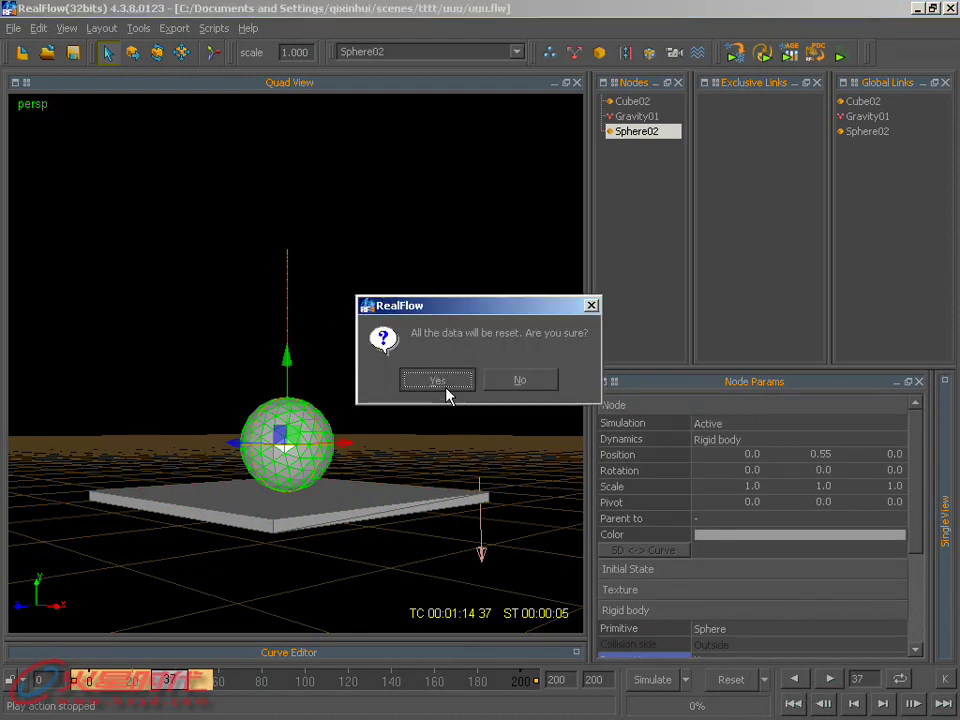
click(440, 386)
Orbit the perspective view up toward the sphere and display it in wireframe
alt+drag(418, 345, 422, 478)
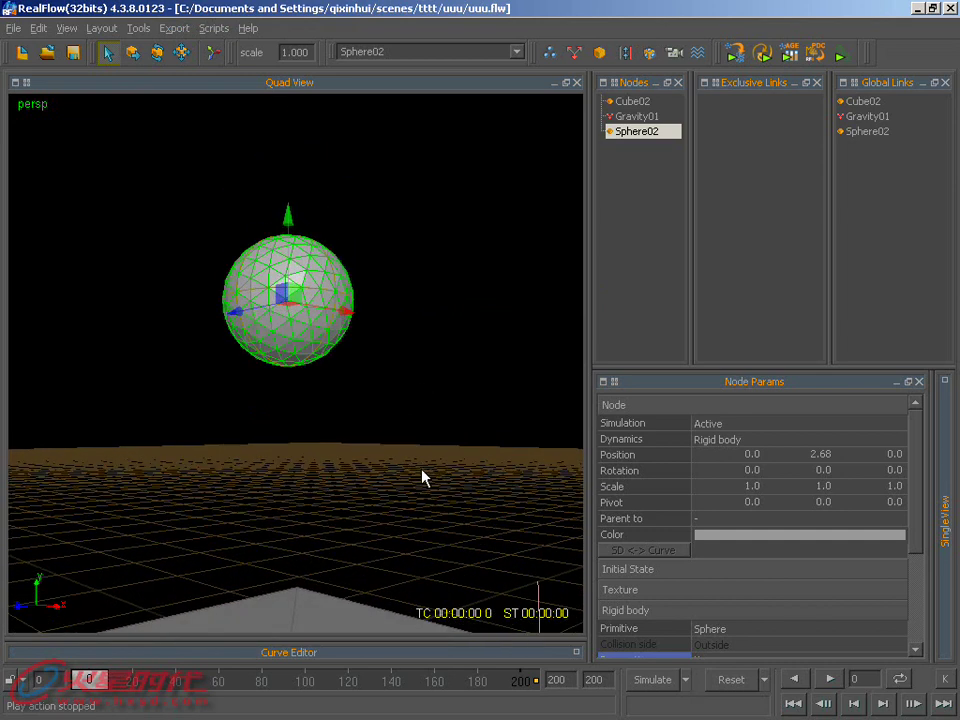
key(4)
click(389, 431)
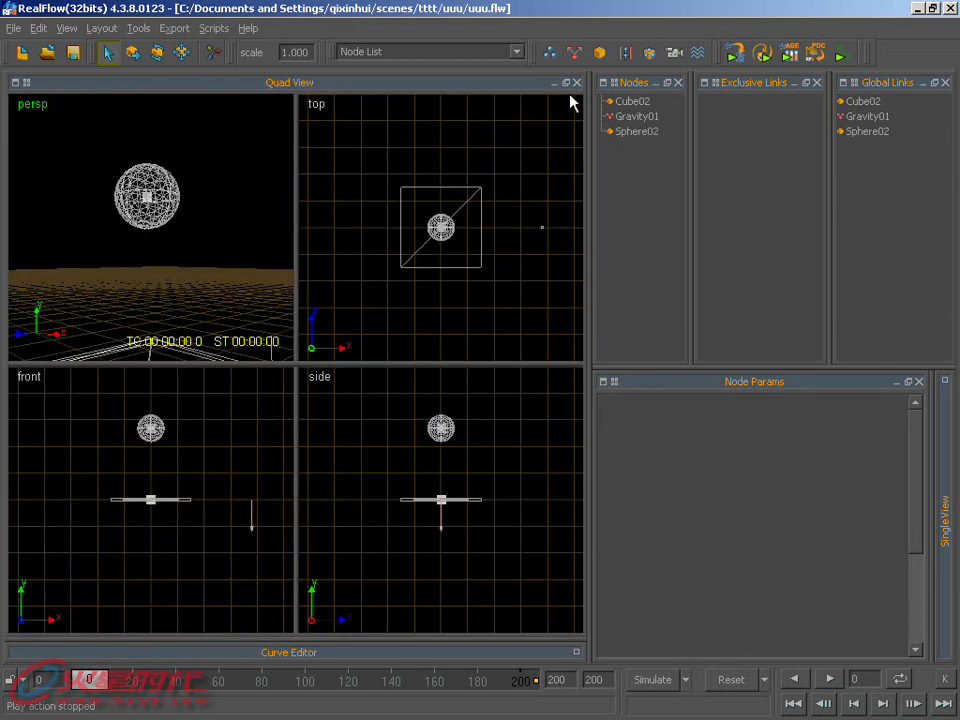
Add a Fill Object emitter targeting Sphere02 with Fill Volume set to Yes
click(556, 54)
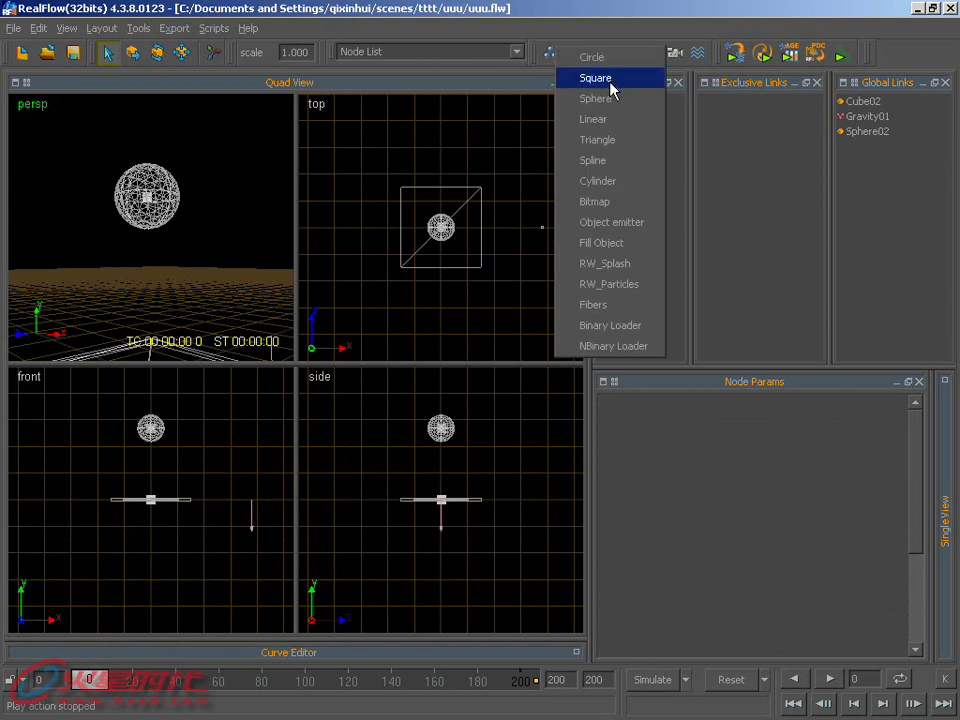
click(610, 243)
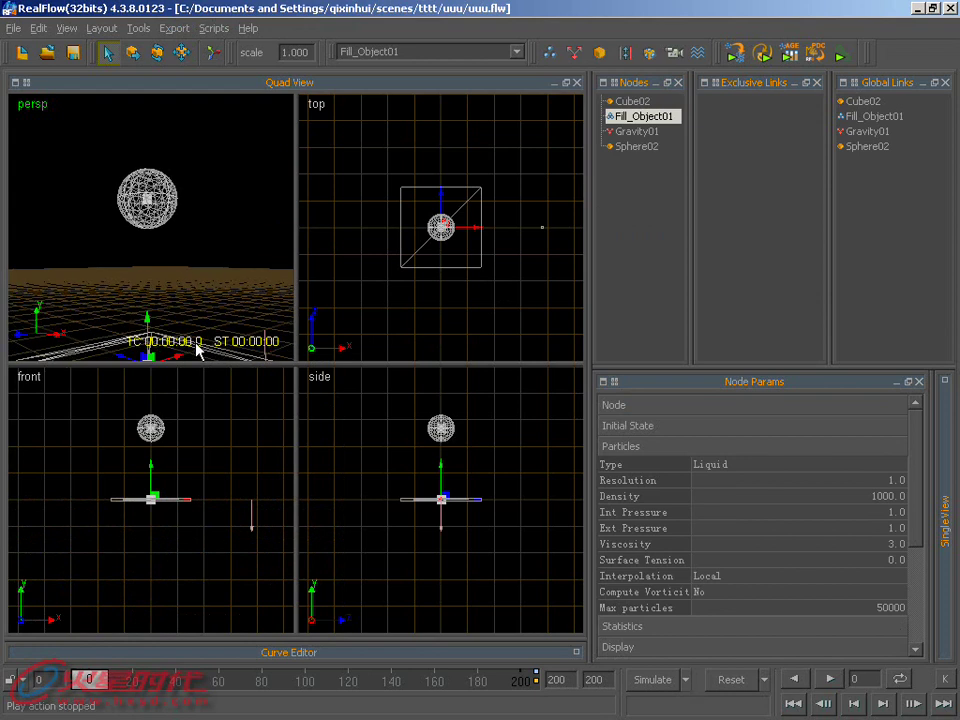
scroll(909, 590, down, 5)
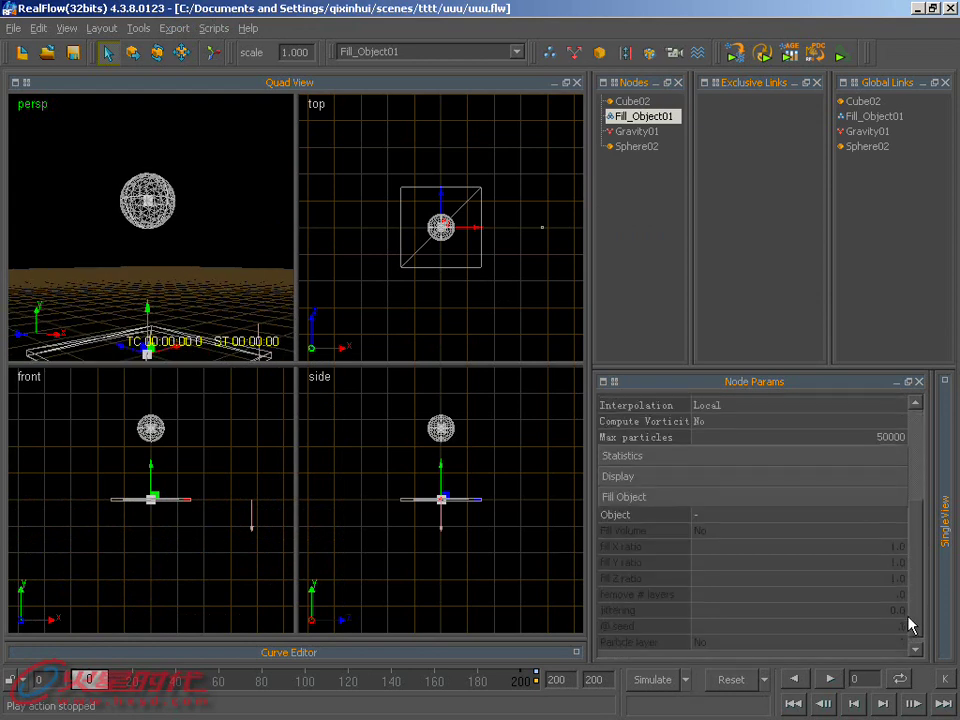
click(696, 510)
click(546, 358)
click(652, 513)
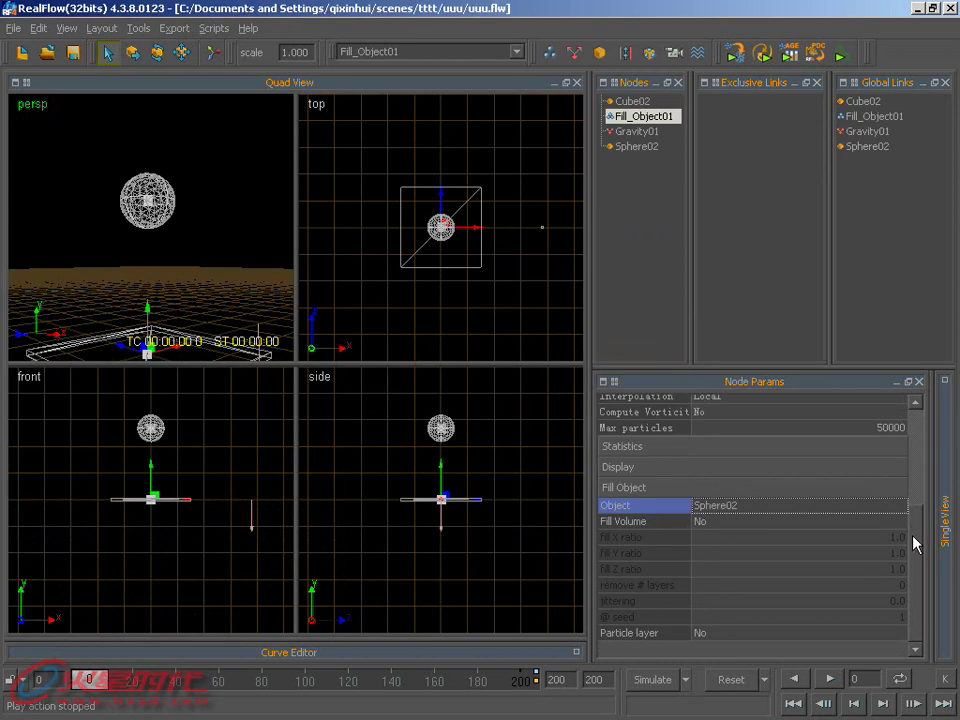
click(236, 276)
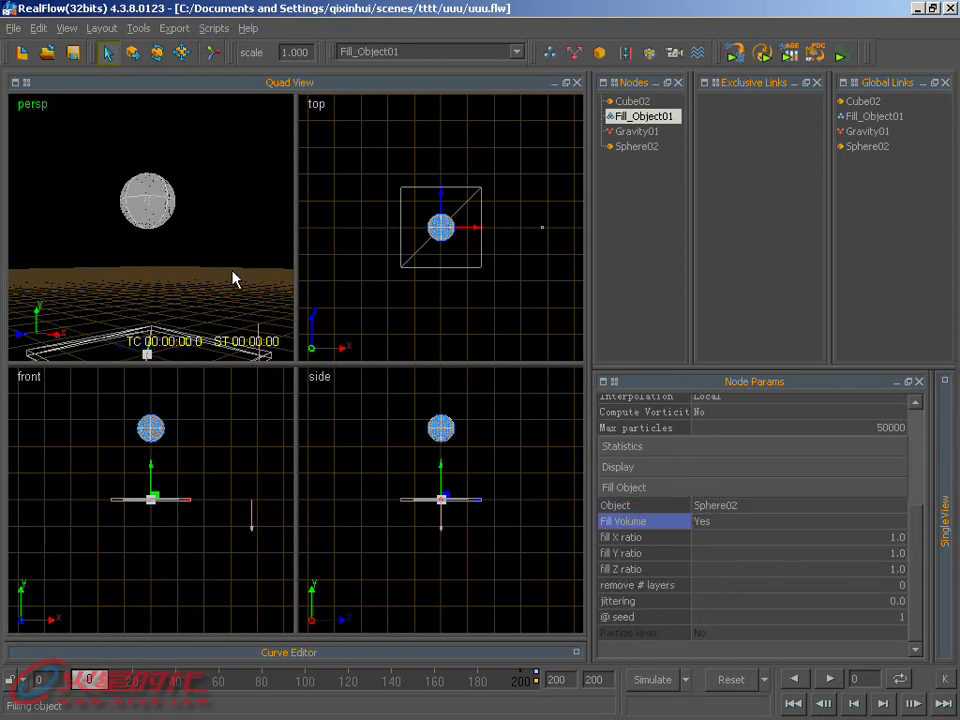
Maximize the front view and centre it on the sphere
click(201, 437)
key(space)
alt+right_drag(360, 377, 369, 193)
alt+middle_drag(369, 193, 349, 531)
mouse_move(349, 531)
alt+right_down()
mouse_move(350, 239)
mouse_move(354, 368)
alt+right_up()
Set Fill_Object01's Resolution to 5, refill Sphere02 with Fill Volume, and reselect the emitter
click(338, 377)
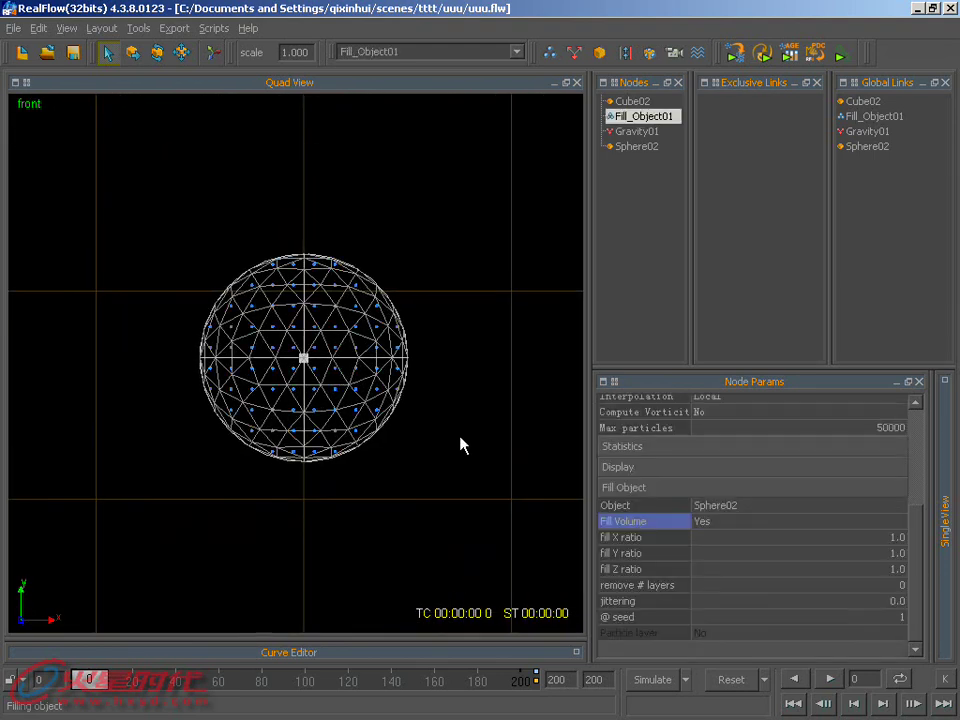
scroll(915, 489, up, 3)
click(895, 439)
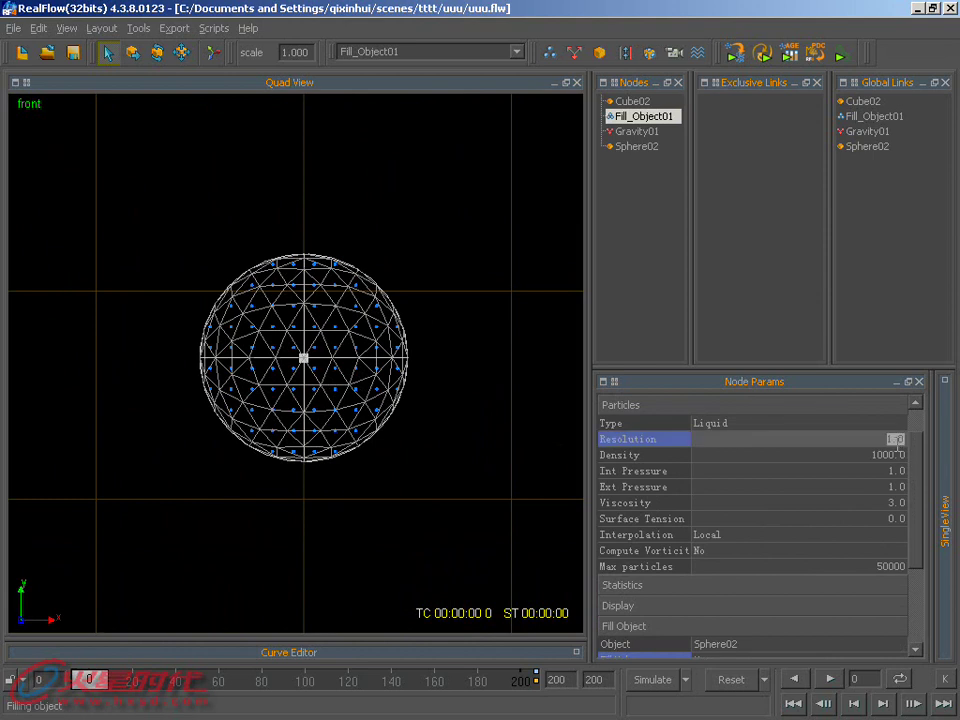
text(5)
key(Return)
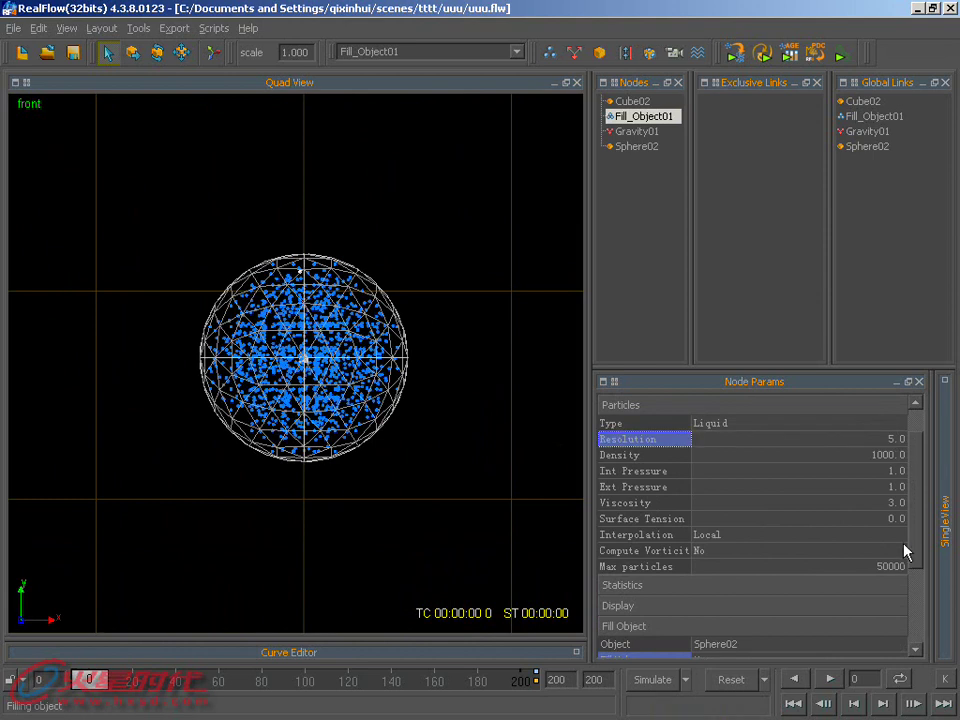
scroll(890, 600, down, 3)
click(700, 527)
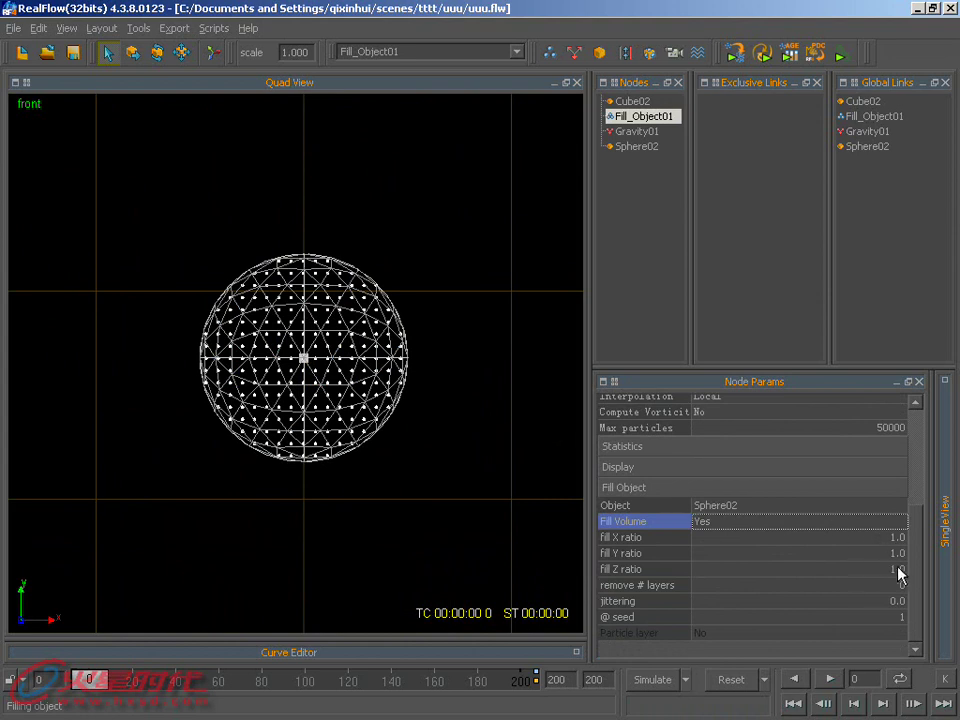
click(405, 364)
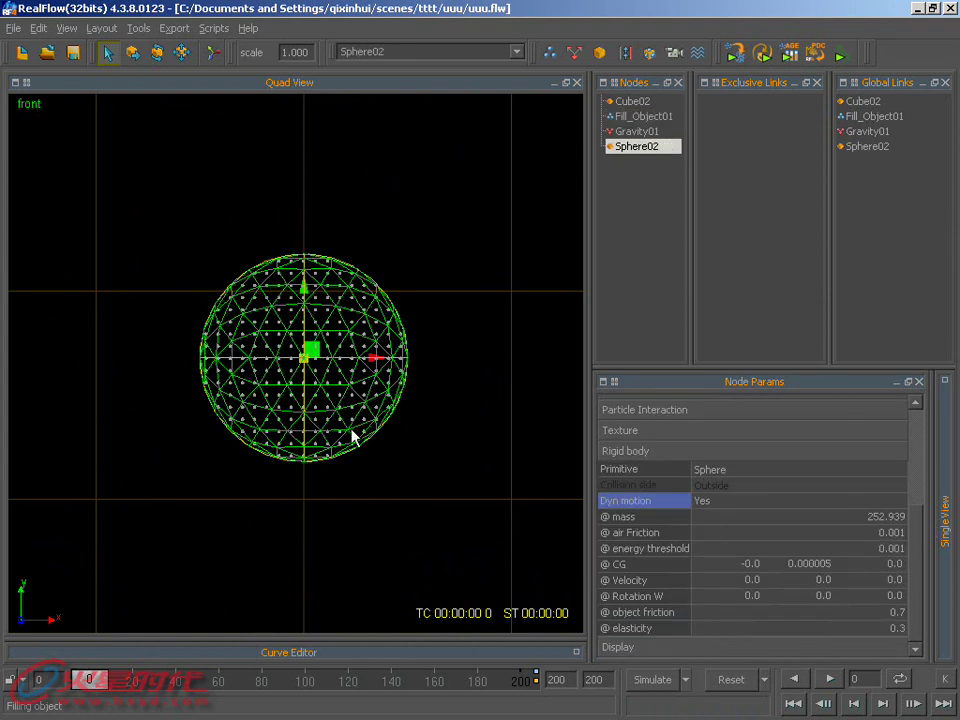
click(637, 131)
click(643, 116)
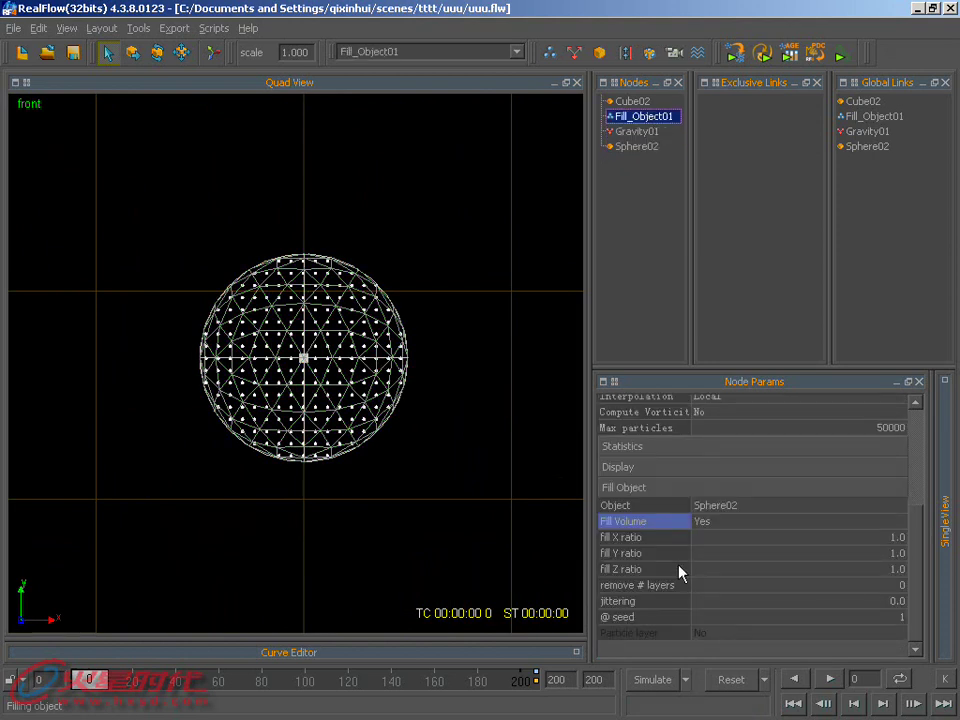
Try a Fill Y ratio of 0.7, settle on 0.5, then zoom out and deselect
double_click(891, 555)
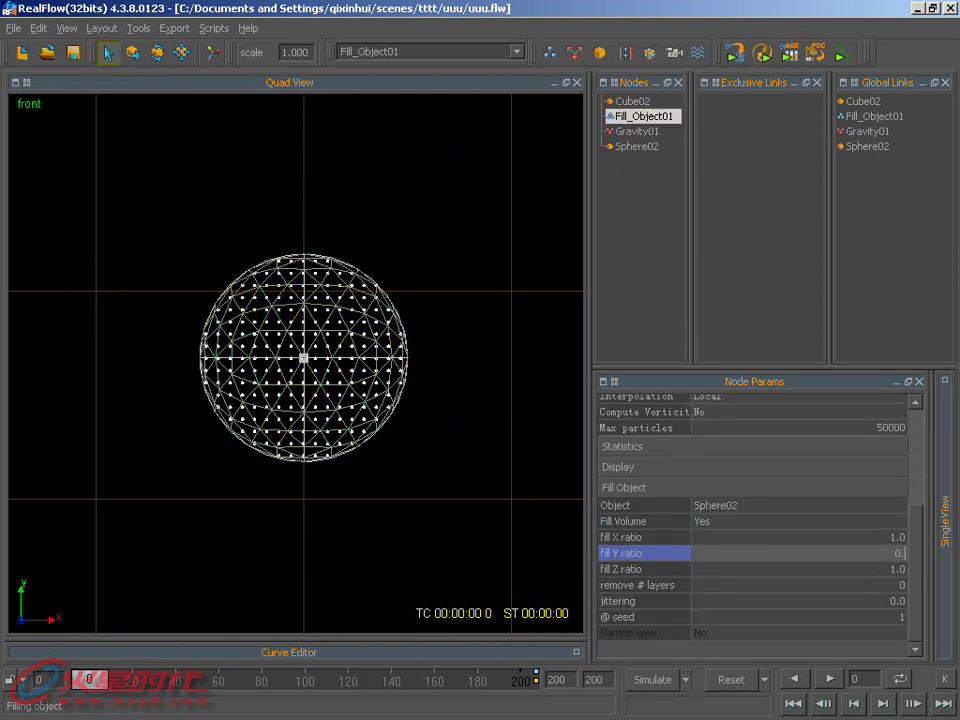
text(7)
key(Return)
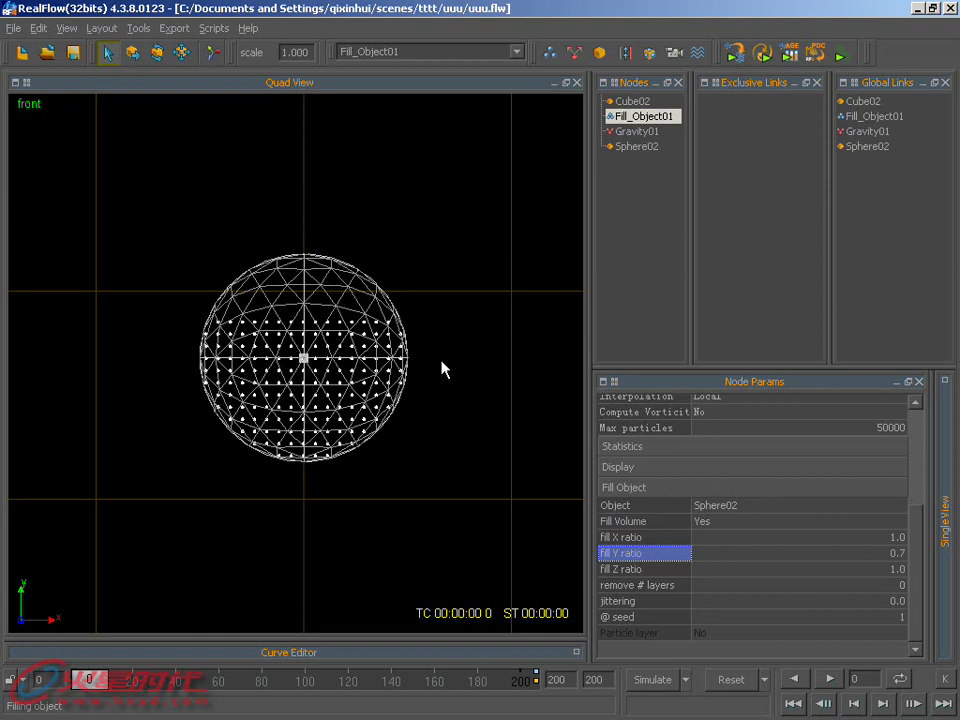
double_click(886, 552)
key(Return)
scroll(418, 490, down, 5)
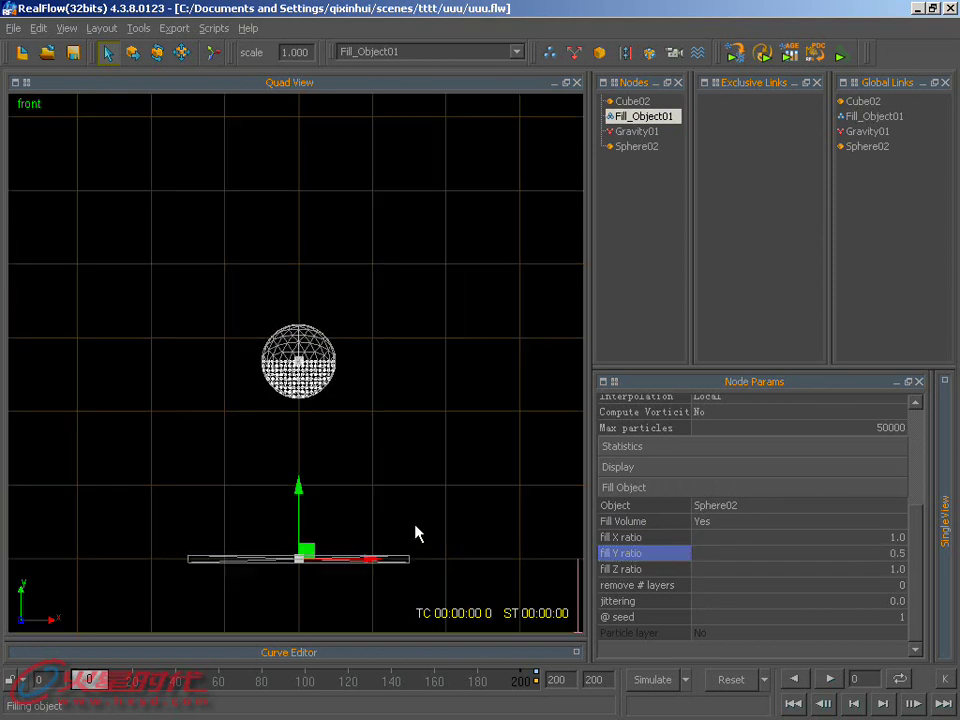
click(412, 518)
scroll(418, 500, up, 3)
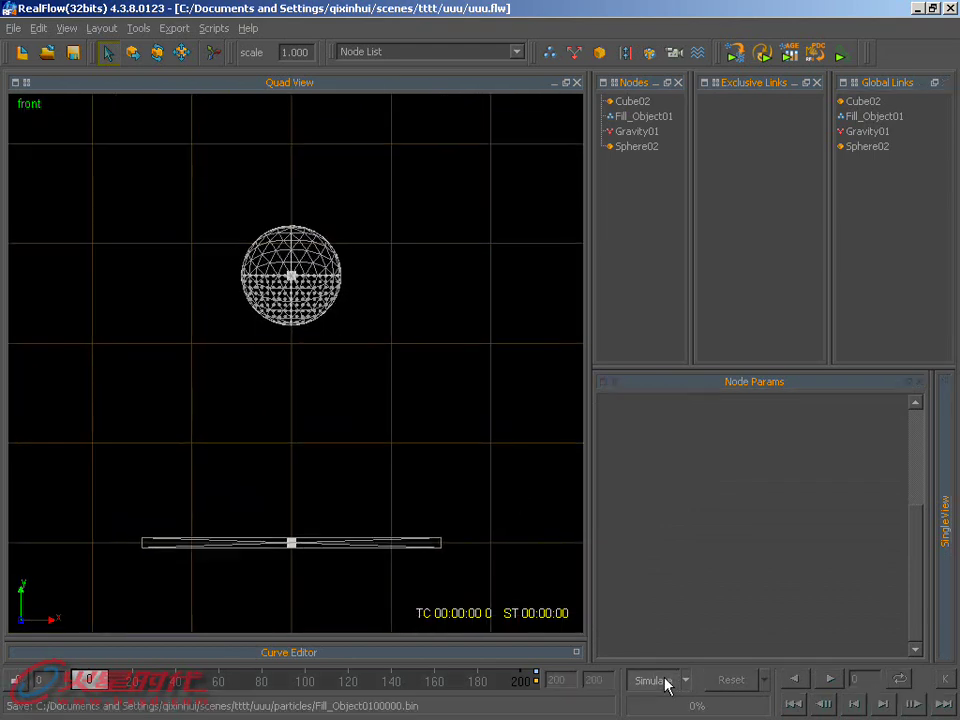
Let the simulation run to frame 101 with the sphere centred in view, then select Fill_Object01
scroll(360, 443, up, 2)
scroll(360, 440, up, 1)
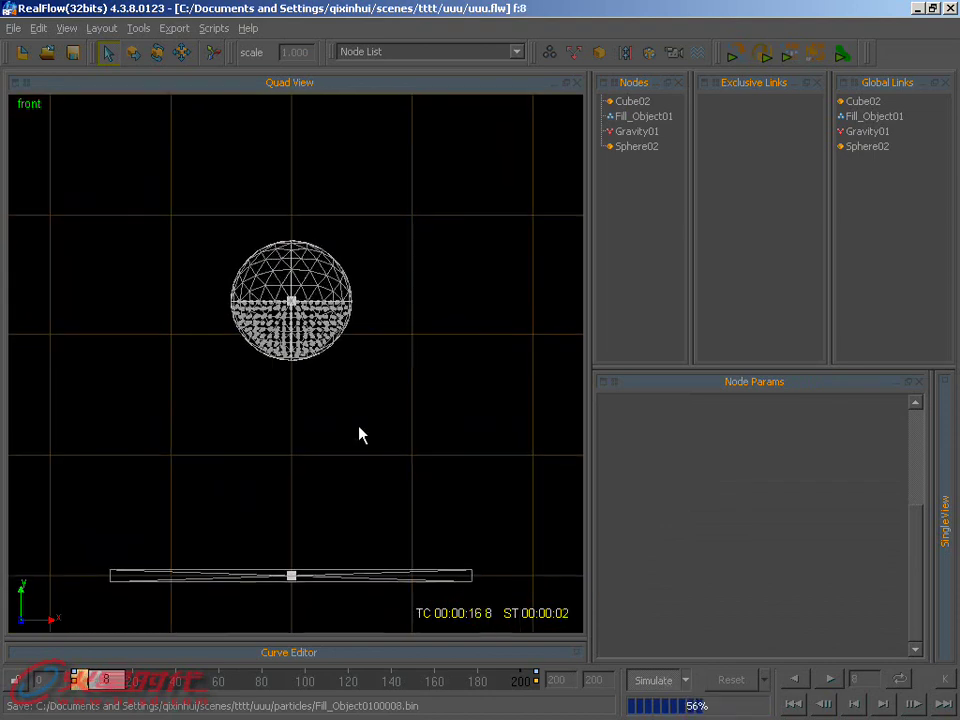
alt+middle_drag(360, 433, 360, 392)
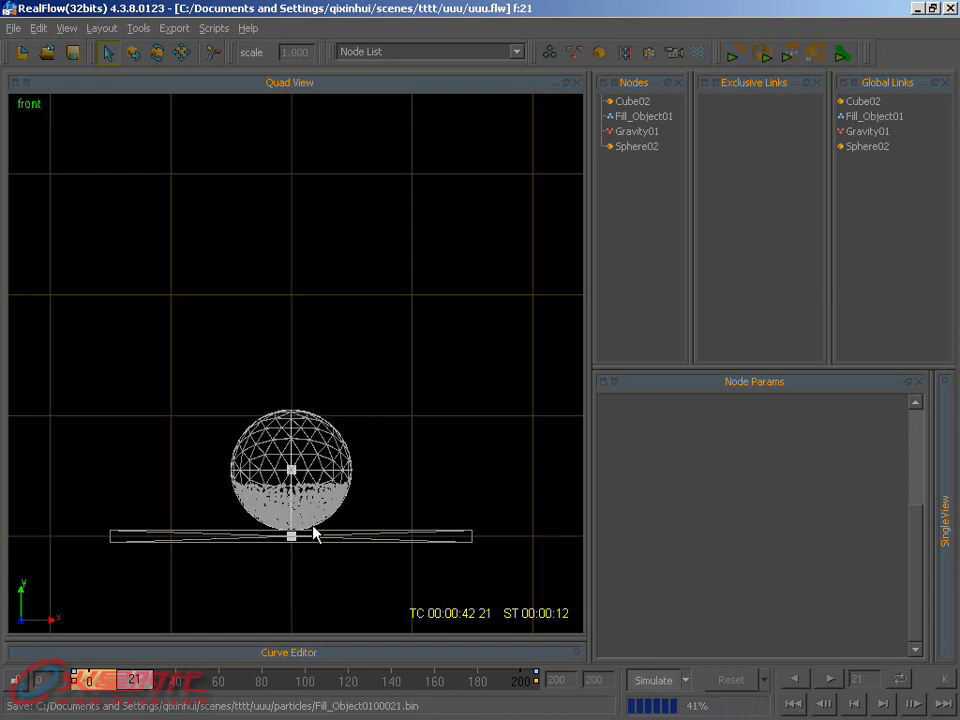
click(318, 468)
text(100)
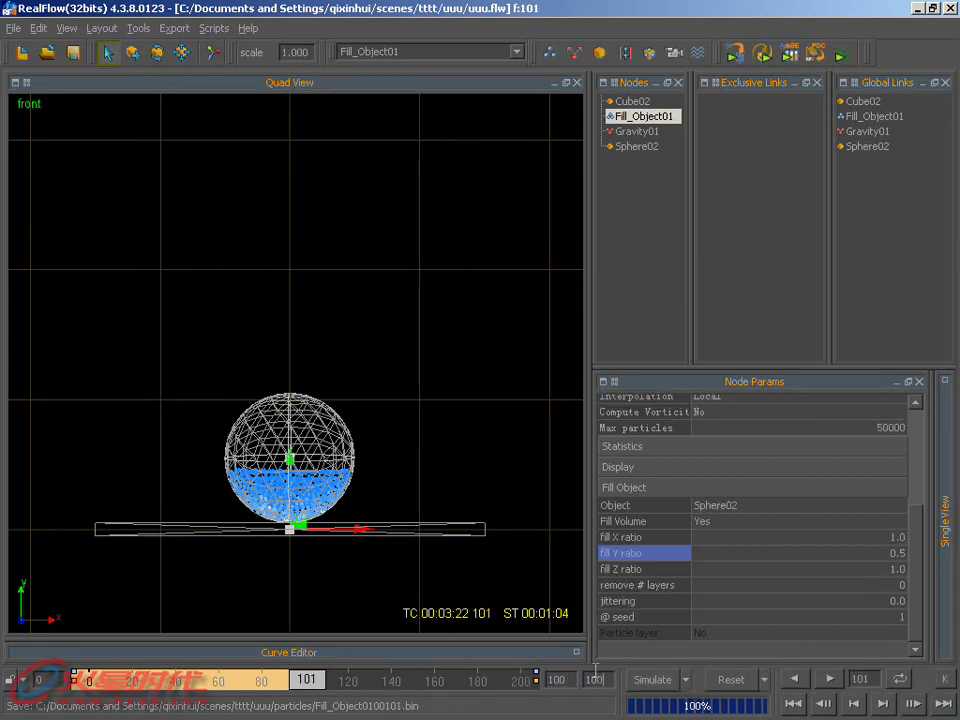
Set the timeline end to 100 frames and play the simulation from the start twice
key(Return)
click(795, 701)
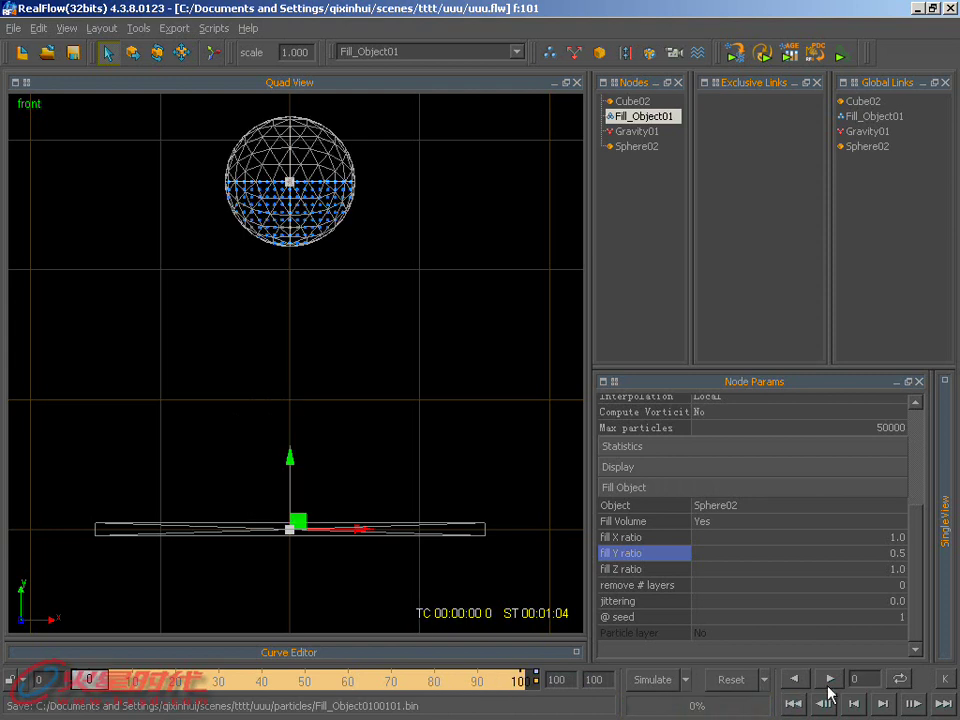
click(829, 679)
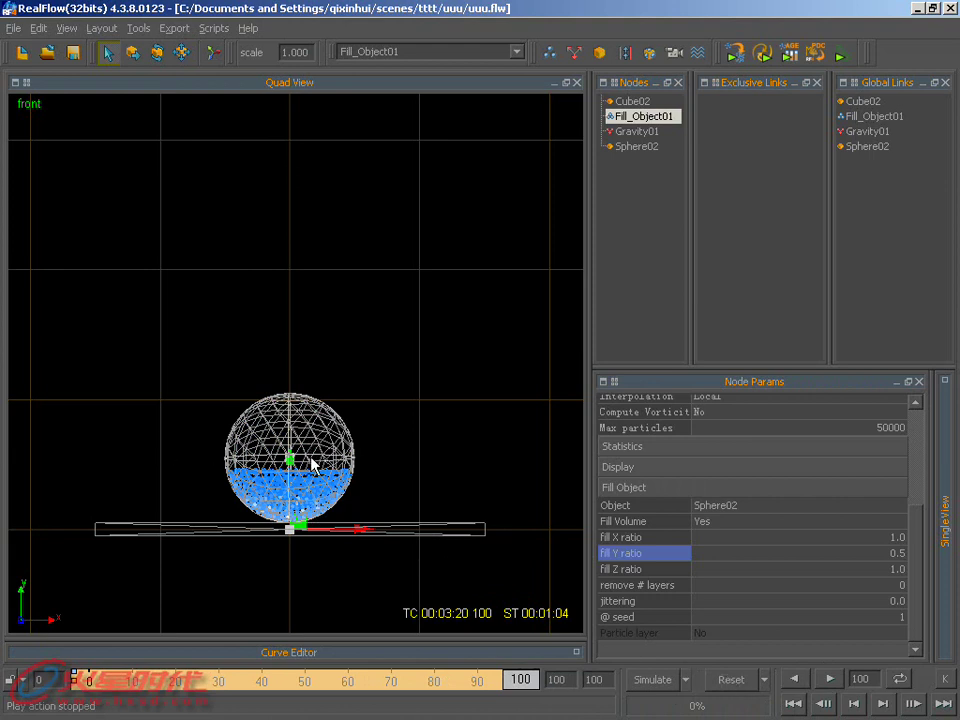
click(797, 703)
click(829, 679)
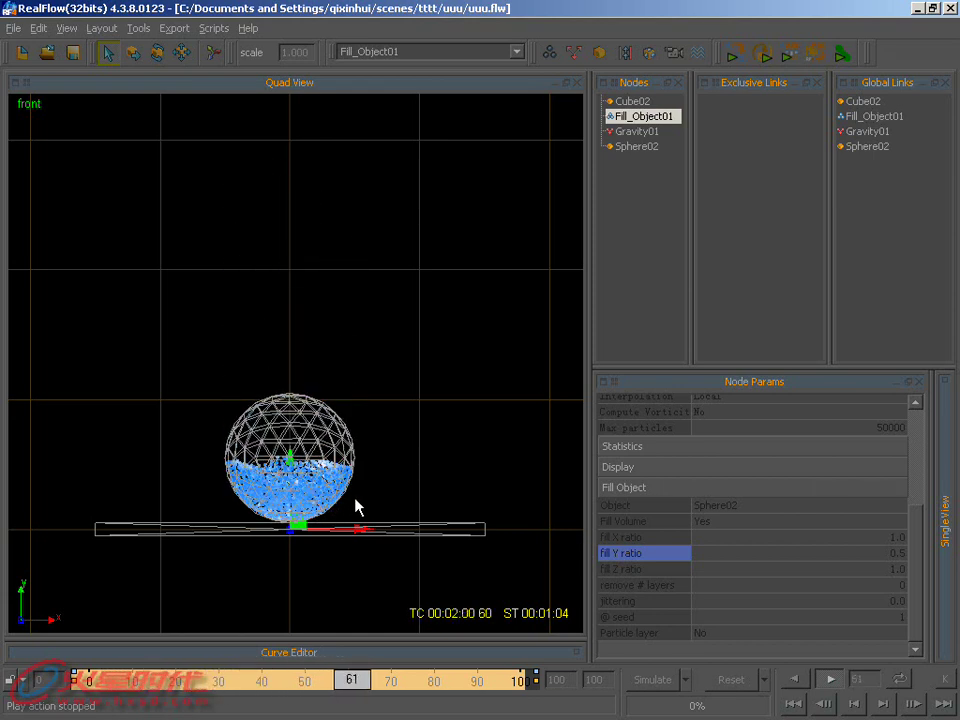
Stop playback, rewind to frame 0 and reset all simulation data
click(830, 679)
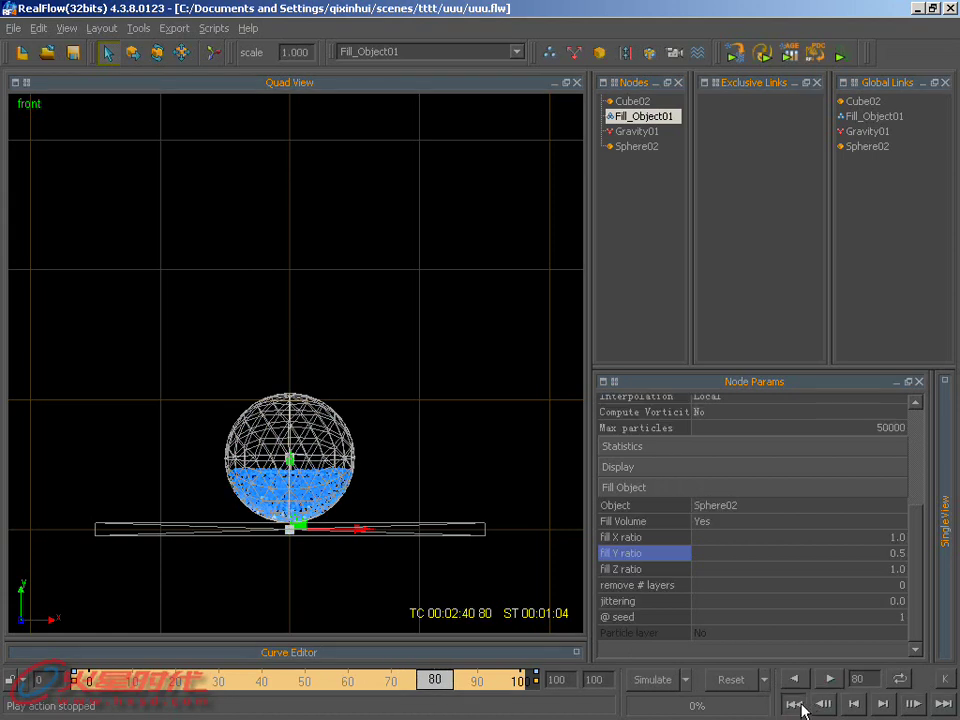
click(800, 704)
click(716, 681)
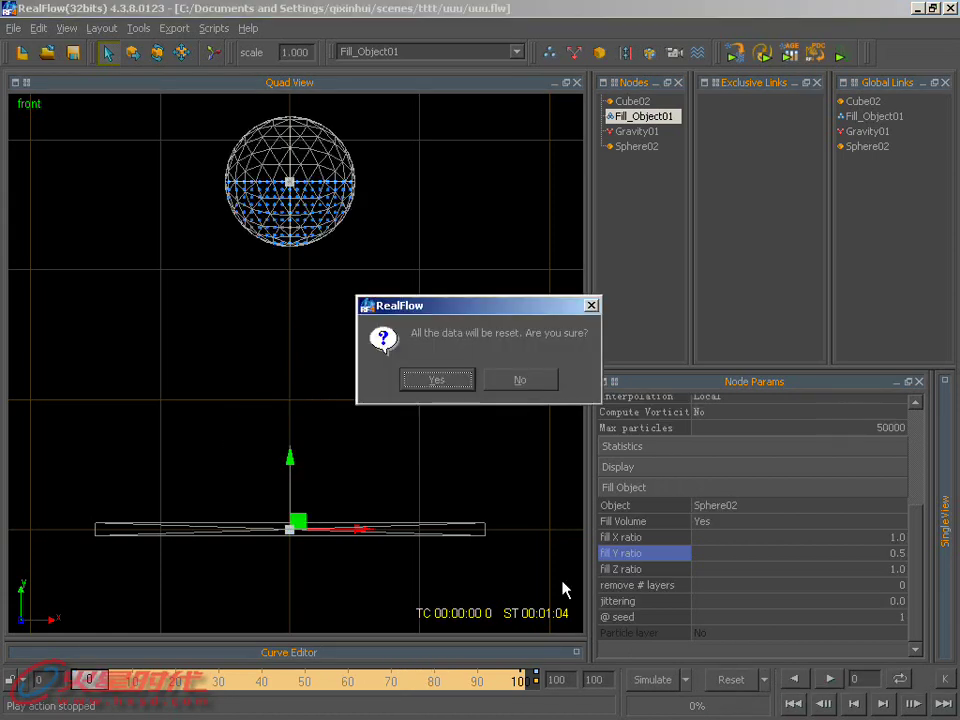
click(448, 384)
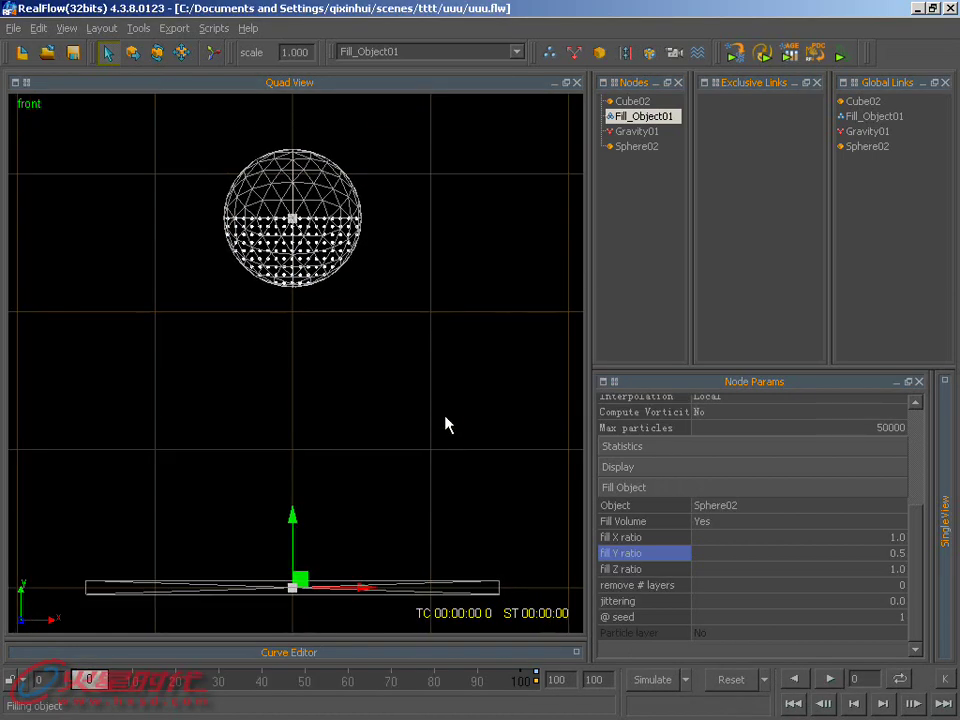
Set Fill_Object01's Simulation mode to Inactive and re-simulate until frame 29
click(320, 216)
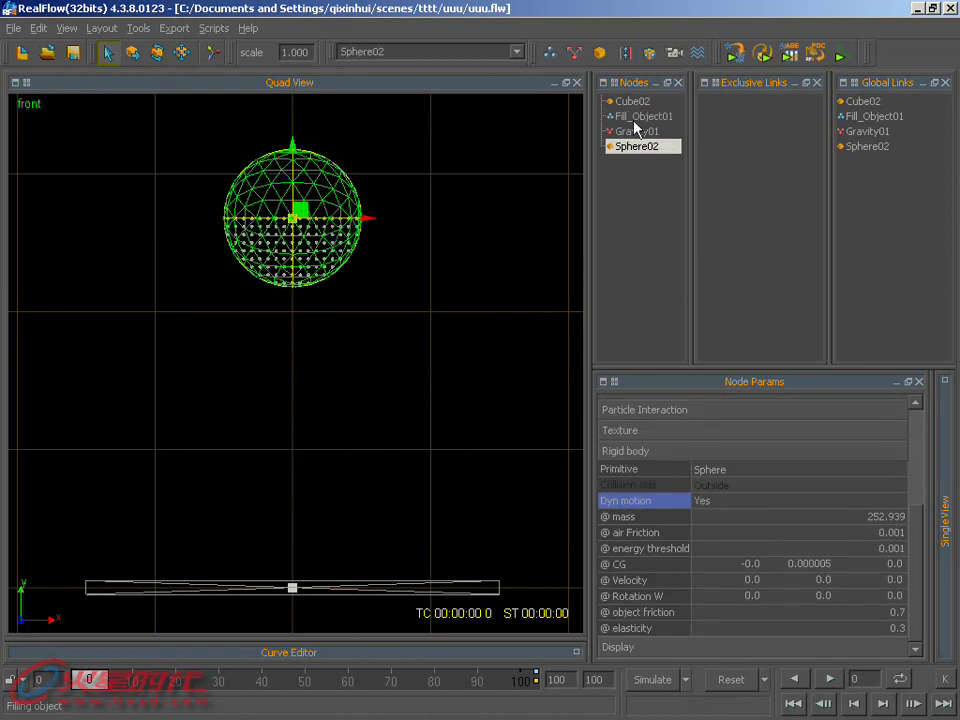
click(640, 116)
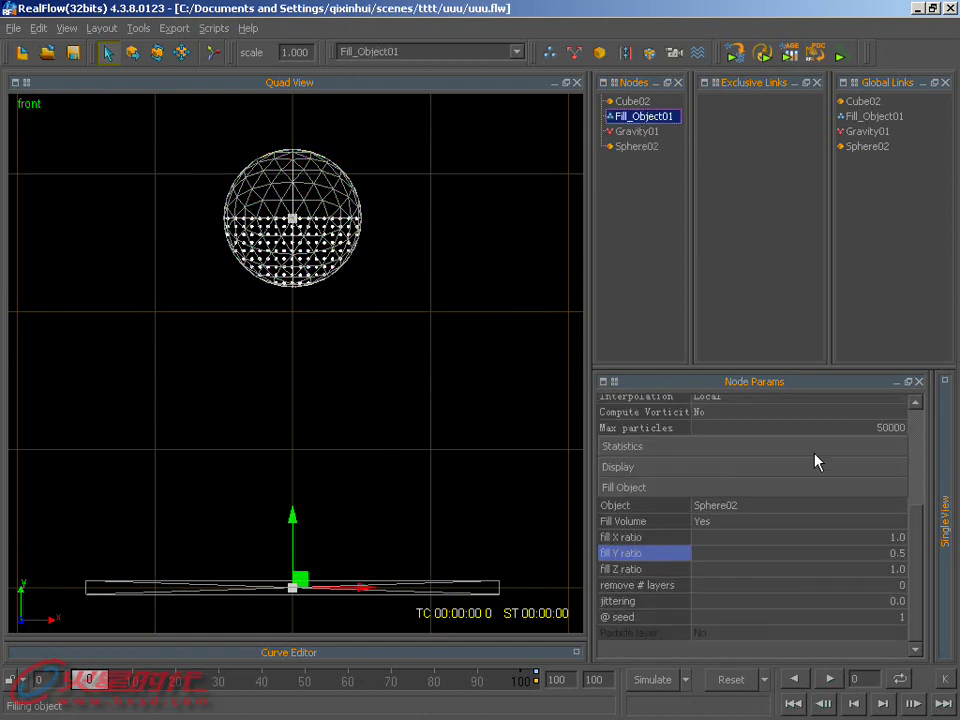
scroll(924, 548, up, 3)
click(668, 405)
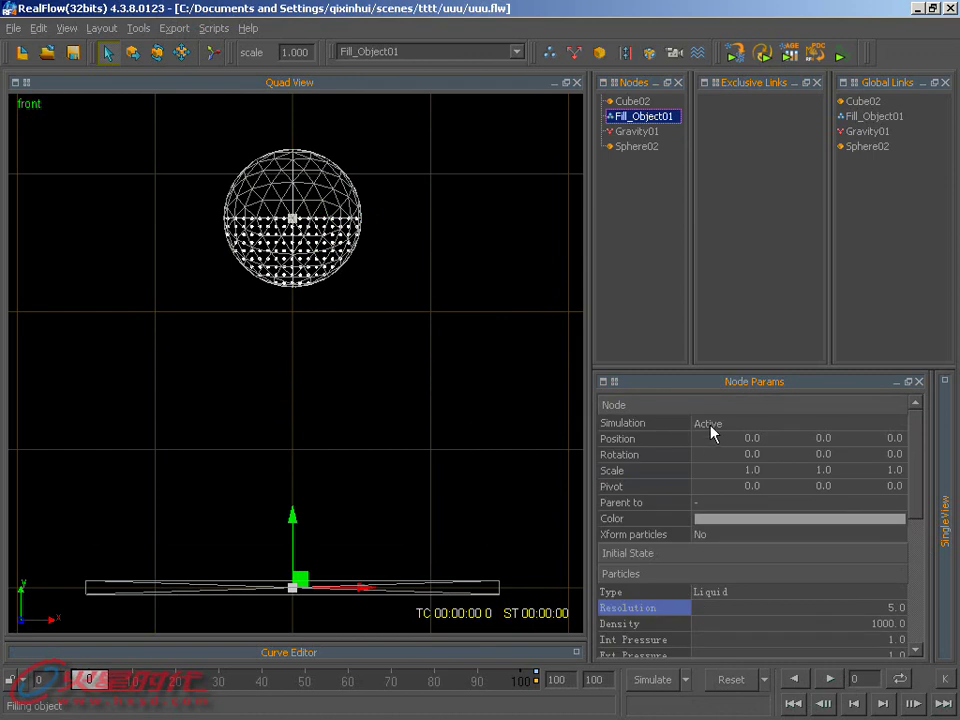
click(712, 423)
click(717, 440)
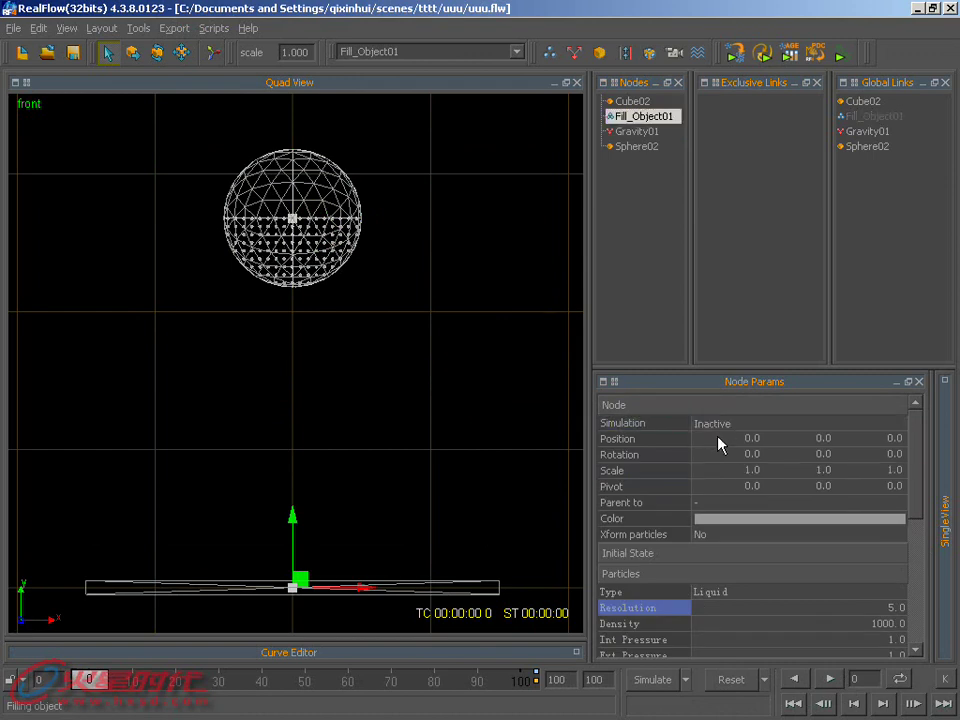
click(666, 684)
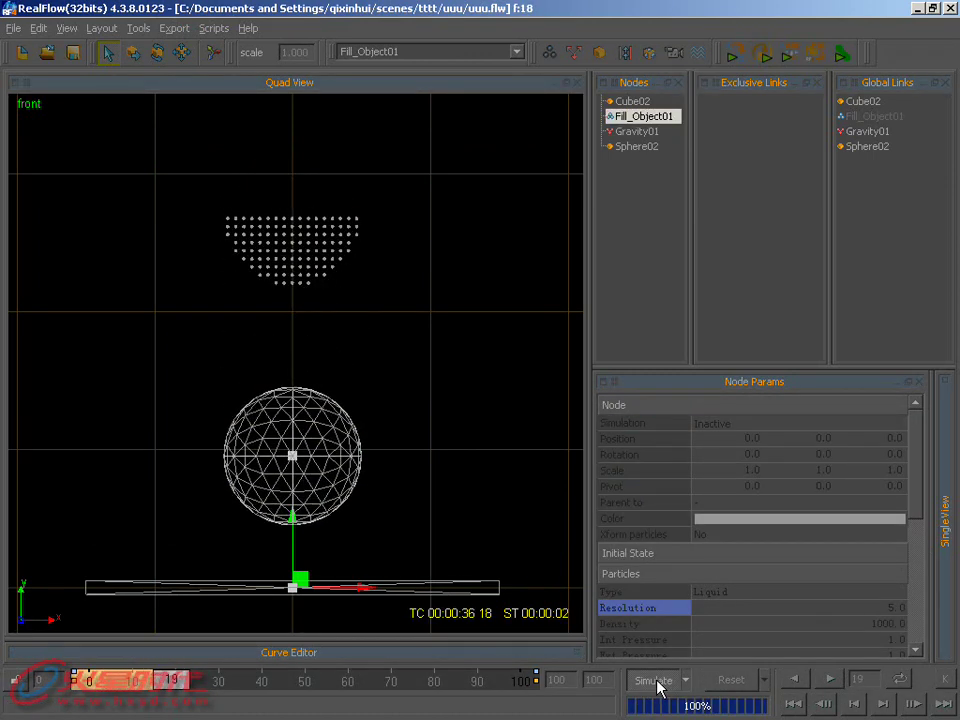
click(664, 684)
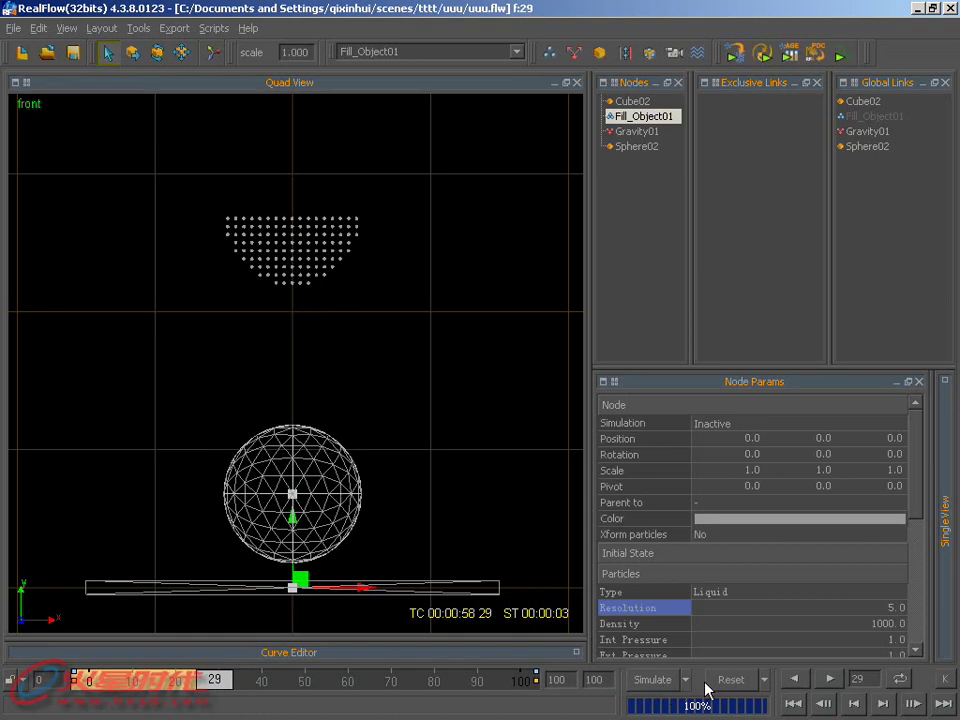
Reset the simulation back to frame 0
click(708, 684)
click(437, 384)
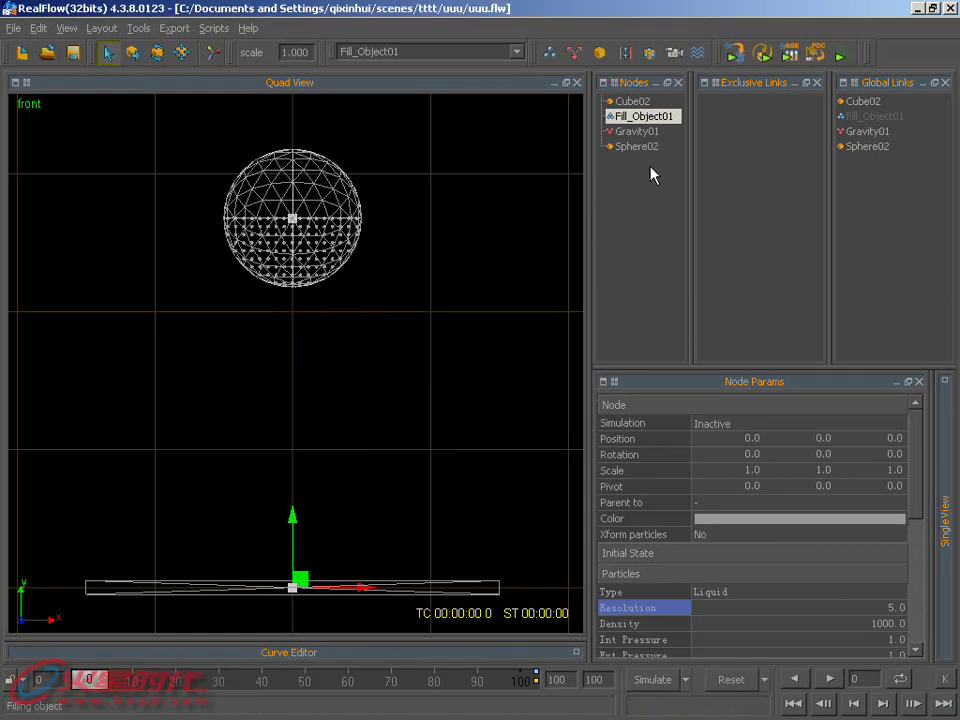
scroll(326, 284, down, 2)
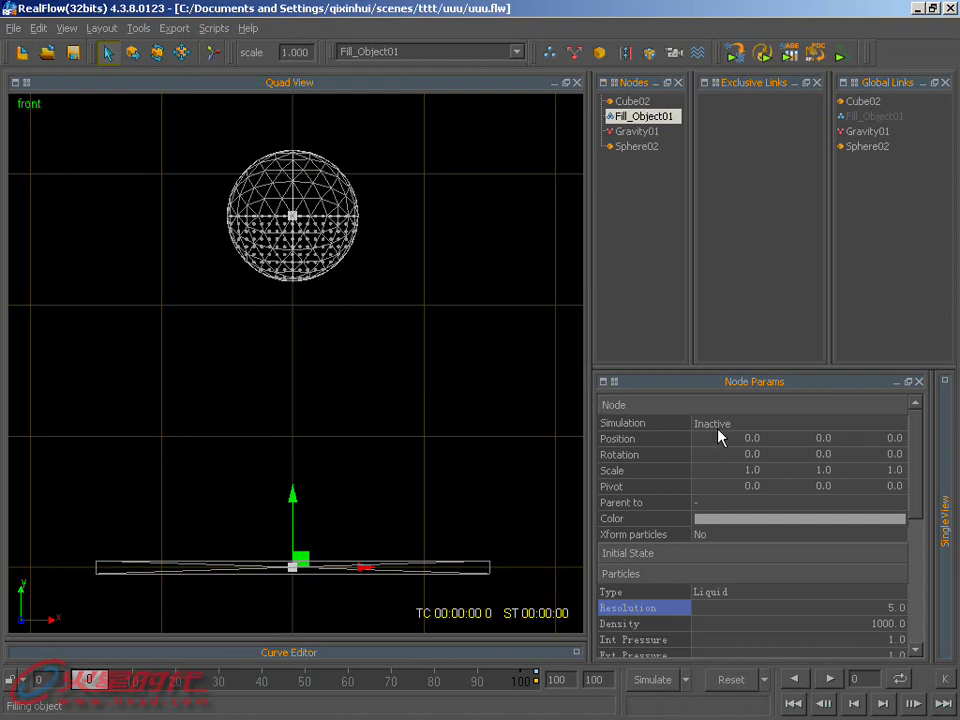
Change Sphere02's Dynamics from Rigid body to Soft body
click(307, 196)
scroll(925, 533, down, 2)
scroll(921, 521, down, 3)
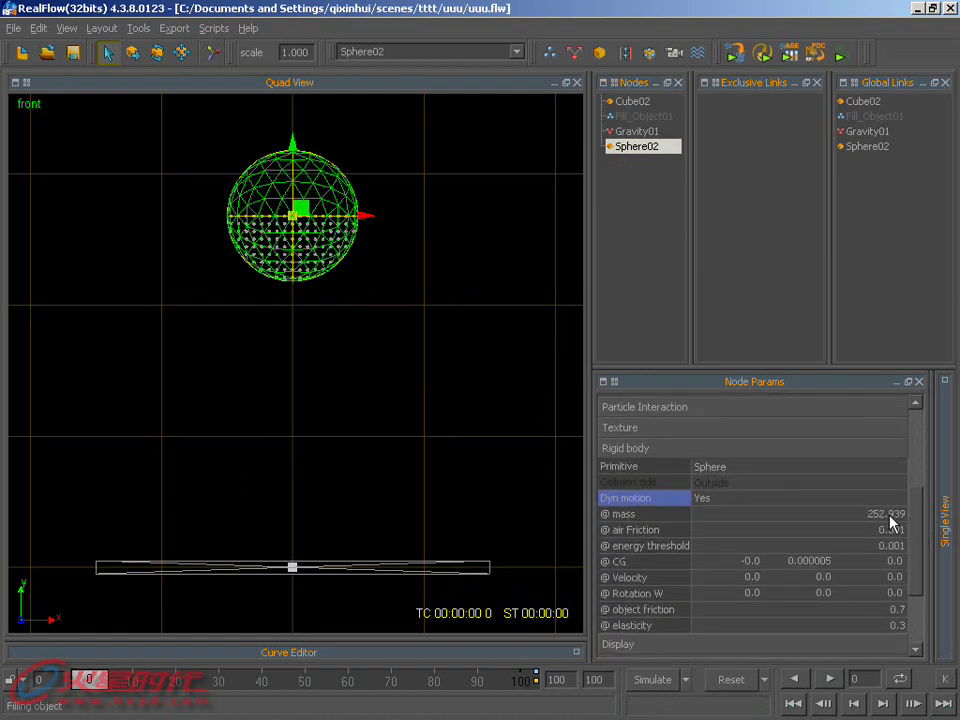
scroll(905, 500, up, 2)
scroll(919, 461, up, 3)
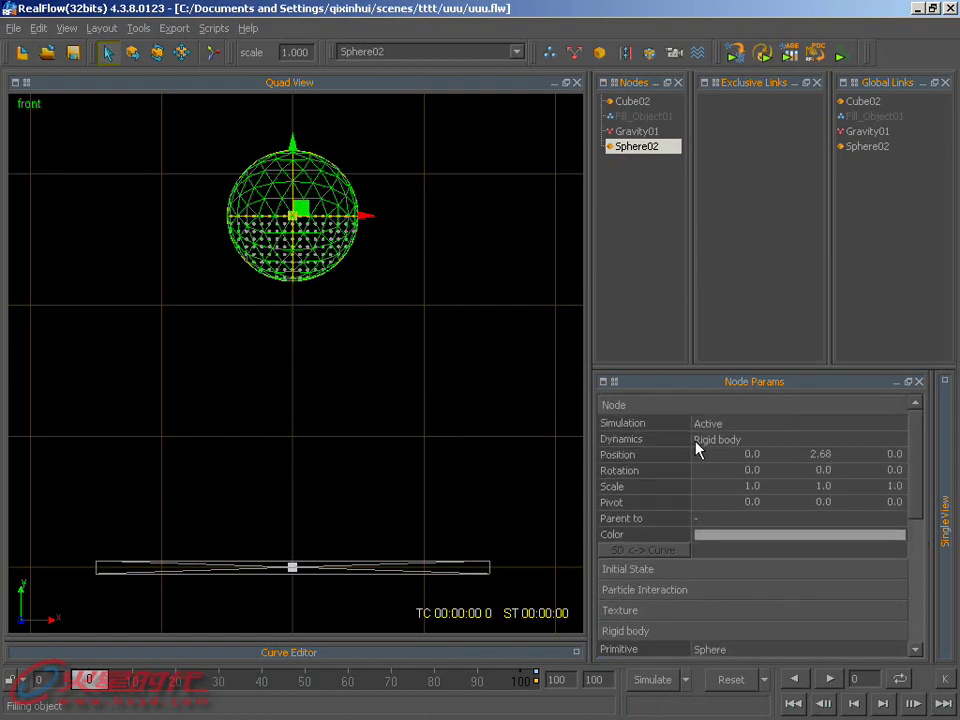
click(735, 447)
click(730, 487)
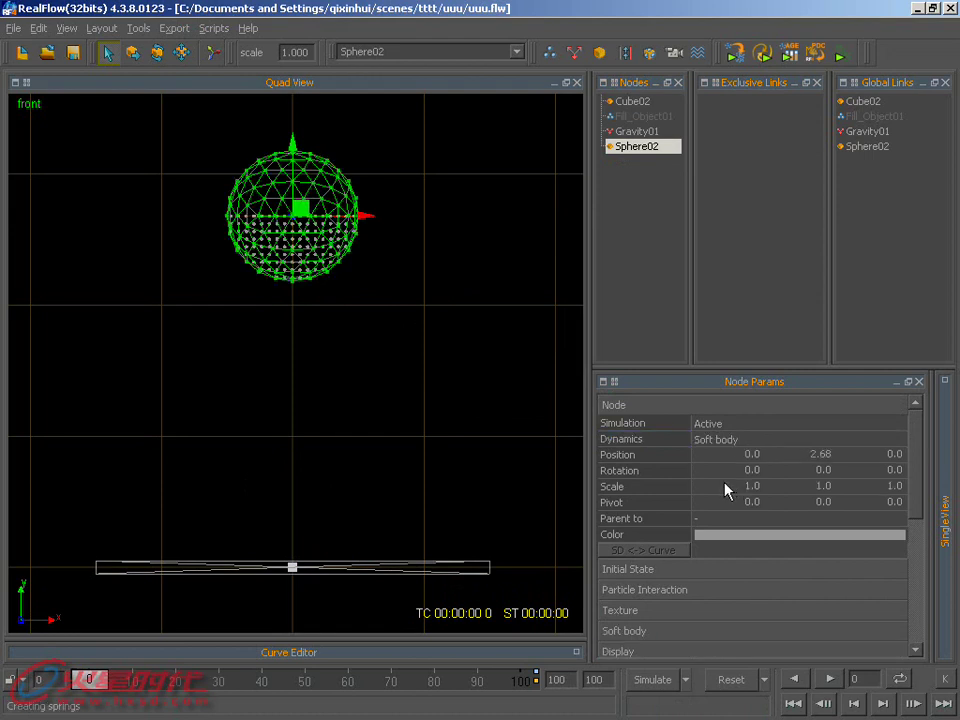
scroll(521, 430, down, 2)
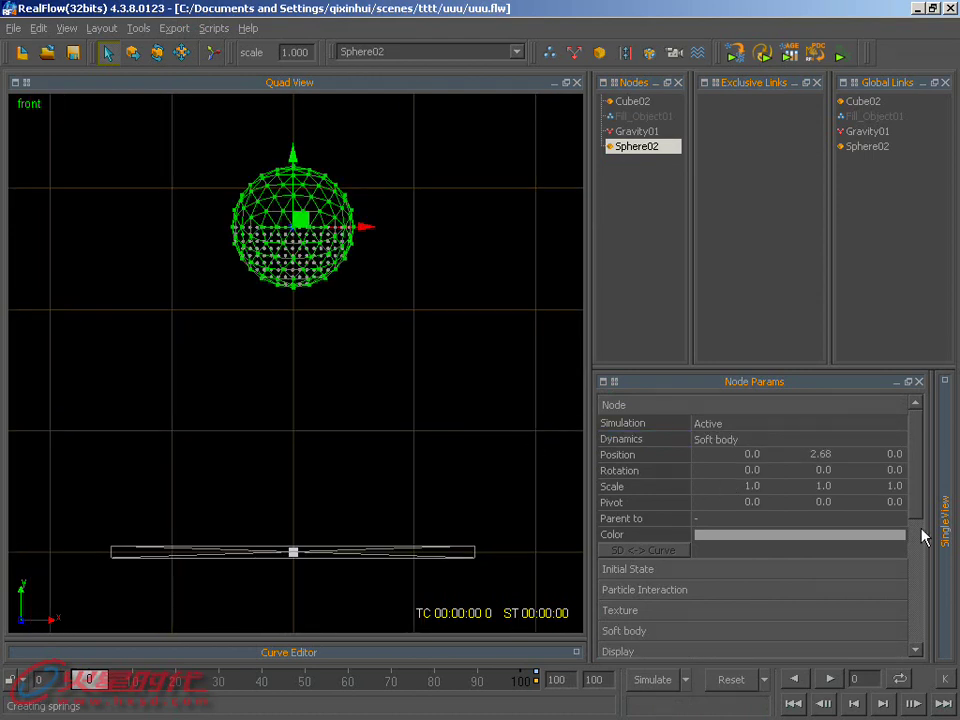
mouse_move(921, 508)
mouse_down()
mouse_move(917, 600)
mouse_move(884, 560)
mouse_move(916, 538)
mouse_up()
Expand the Soft body settings, test-simulate the squash to frame 37, then reset to frame 0
click(771, 488)
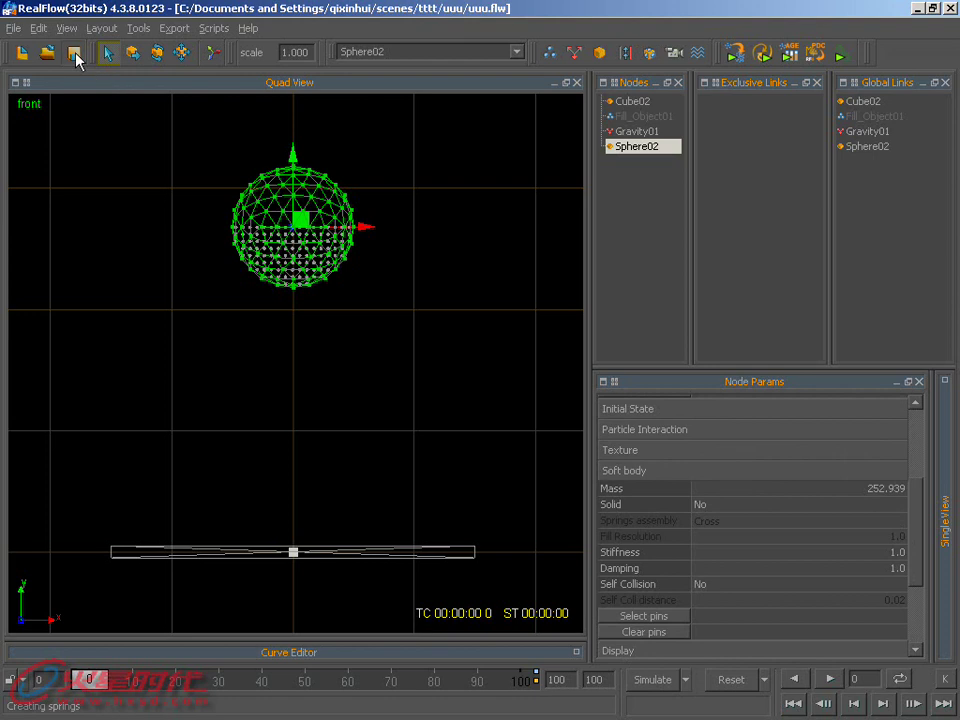
click(654, 680)
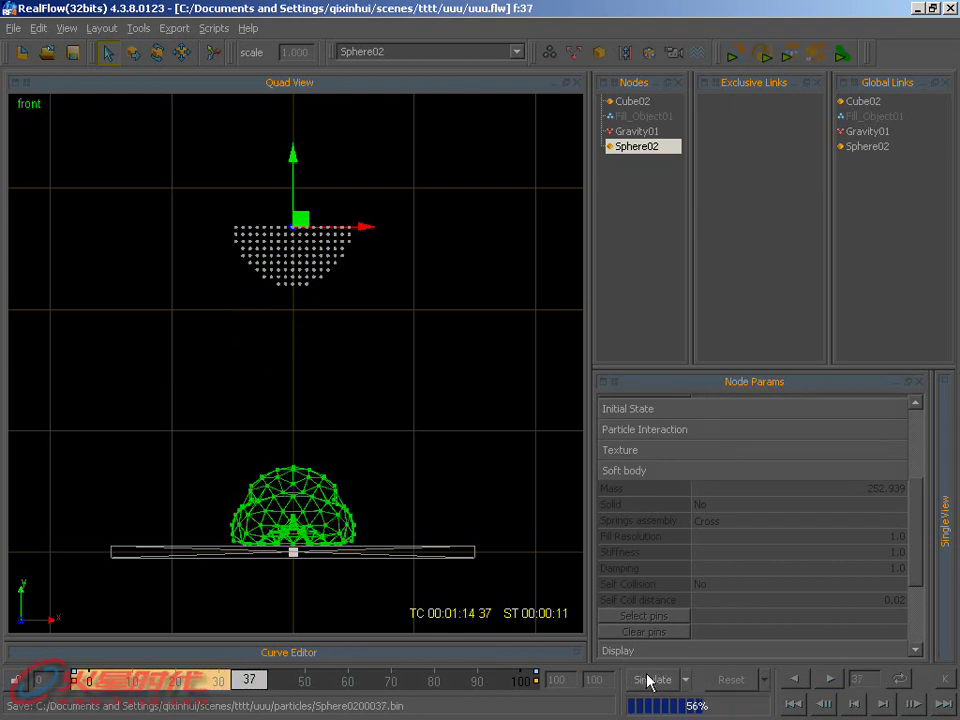
click(731, 680)
click(435, 379)
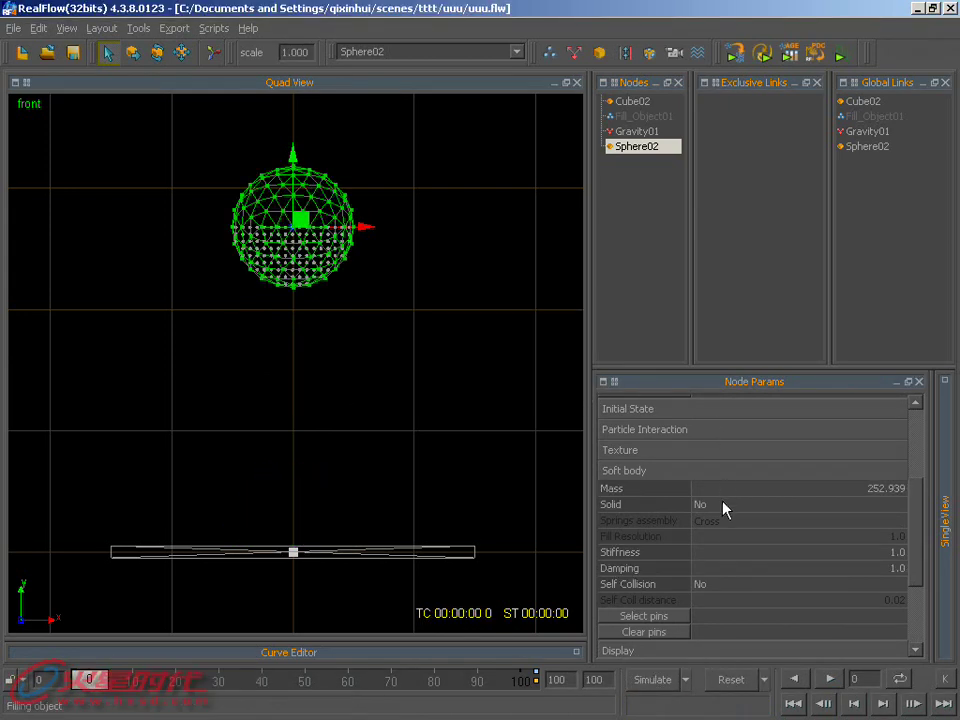
drag(915, 548, 914, 560)
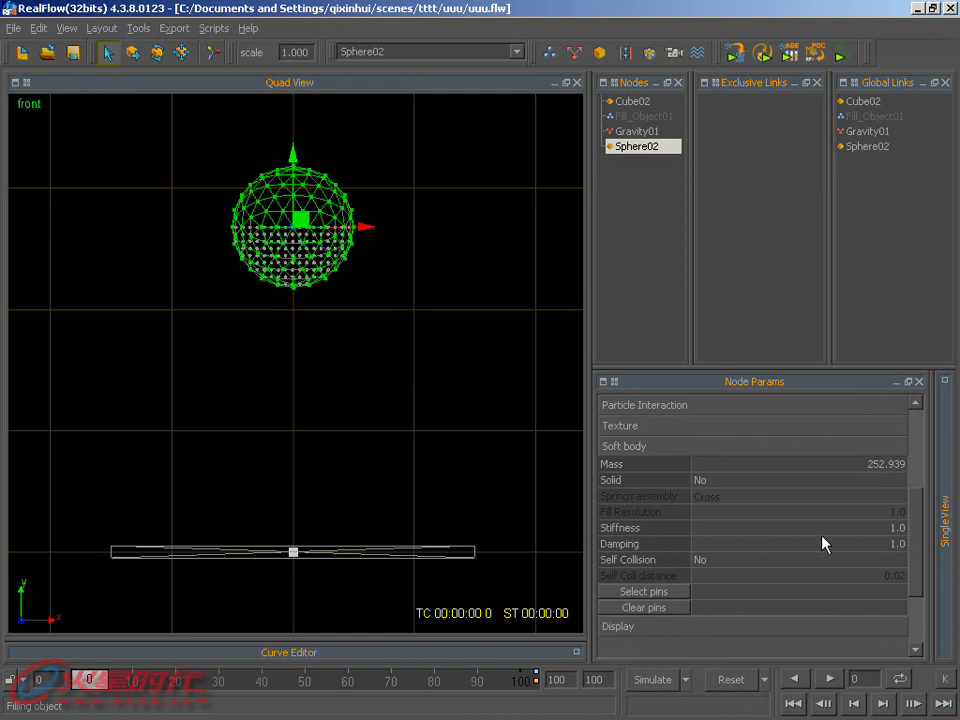
Raise Sphere02's soft-body Stiffness to 3.0, re-simulate to frame 36, then reset to frame 0
double_click(894, 530)
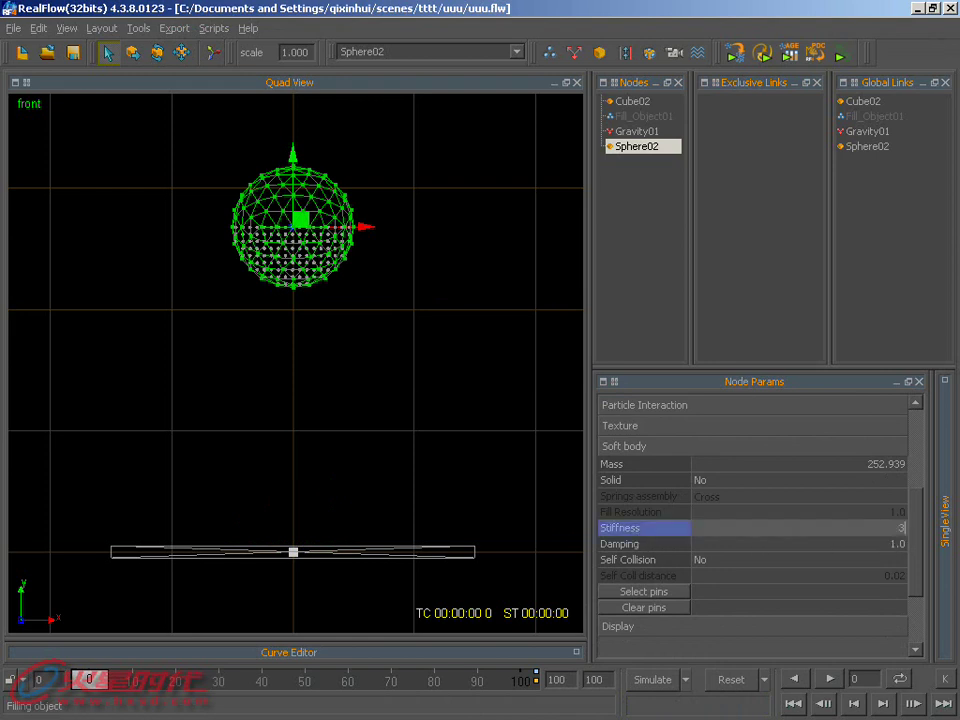
key(Return)
click(672, 680)
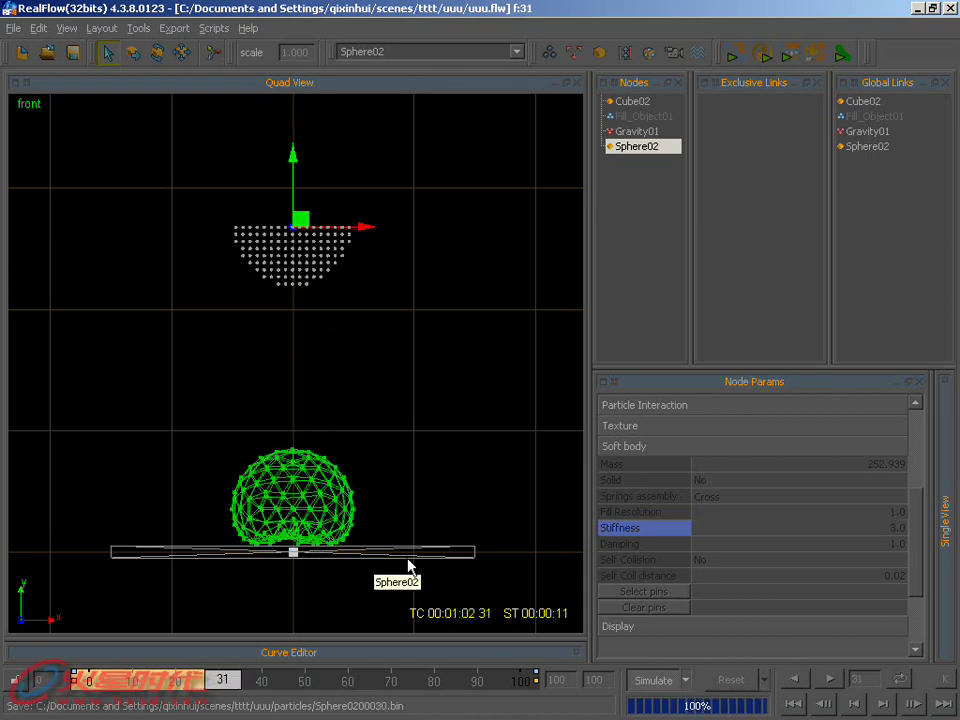
click(645, 678)
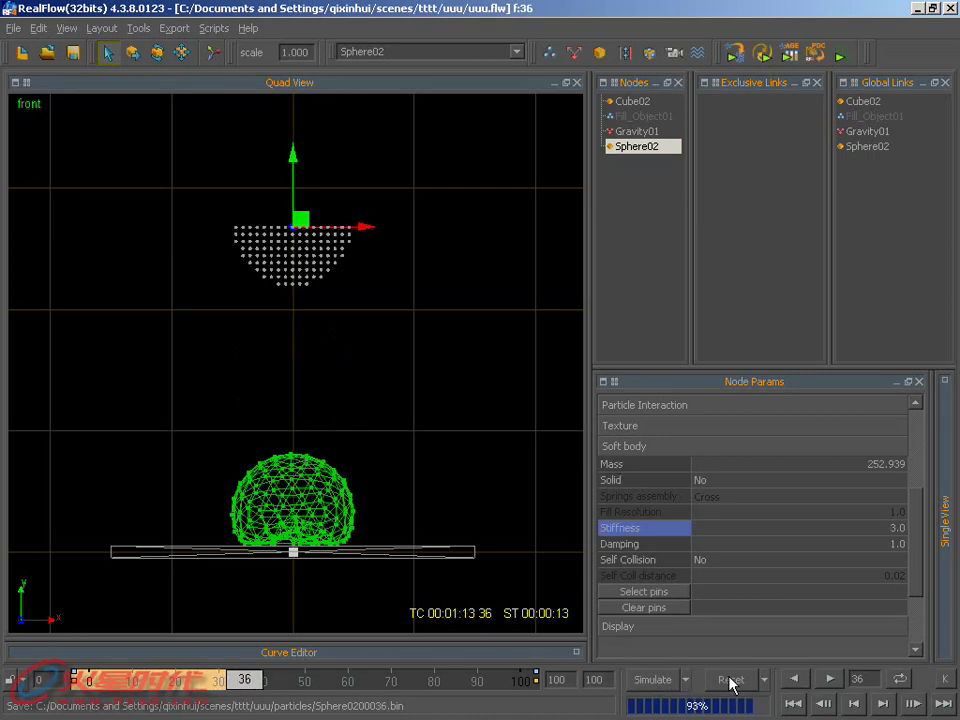
click(726, 680)
key(Return)
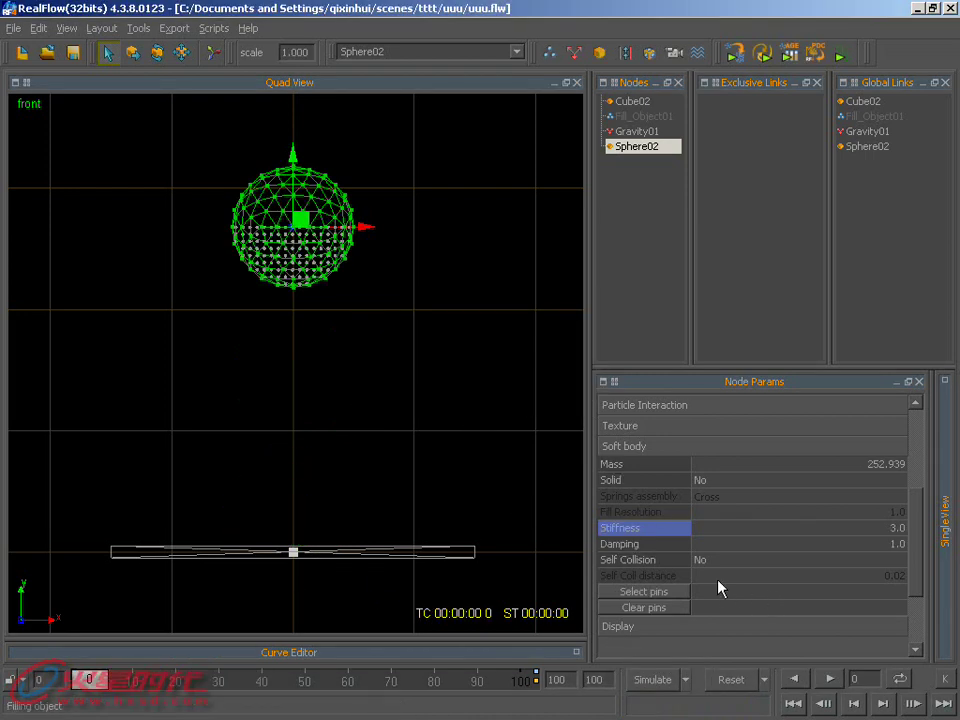
Turn Self Collision on, save, test to frame 34, reset, then turn Self Collision off
click(704, 561)
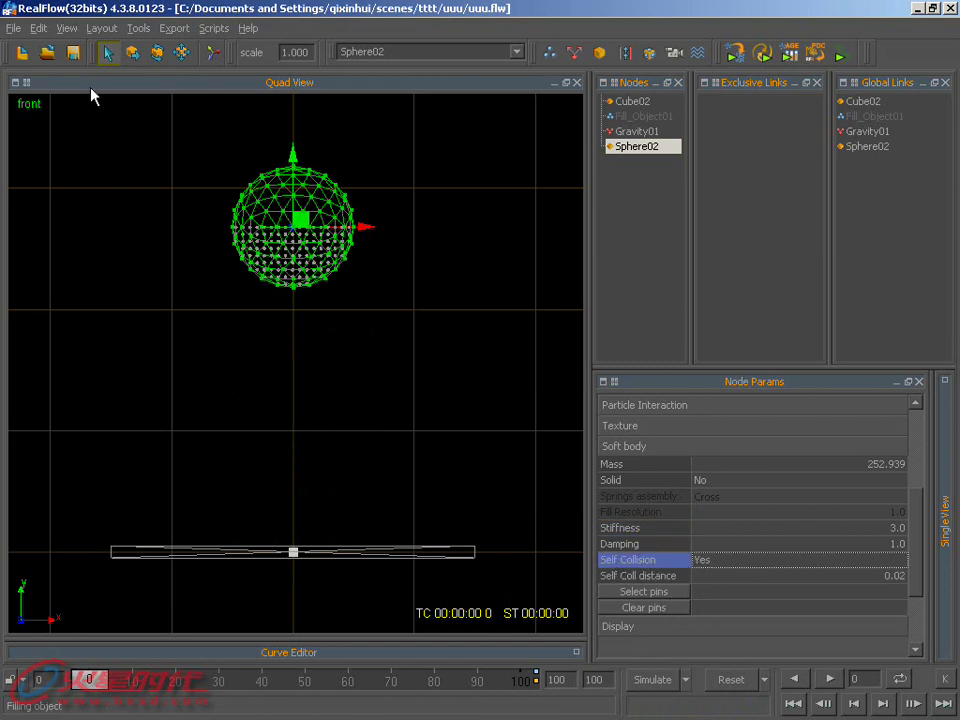
click(70, 55)
click(652, 680)
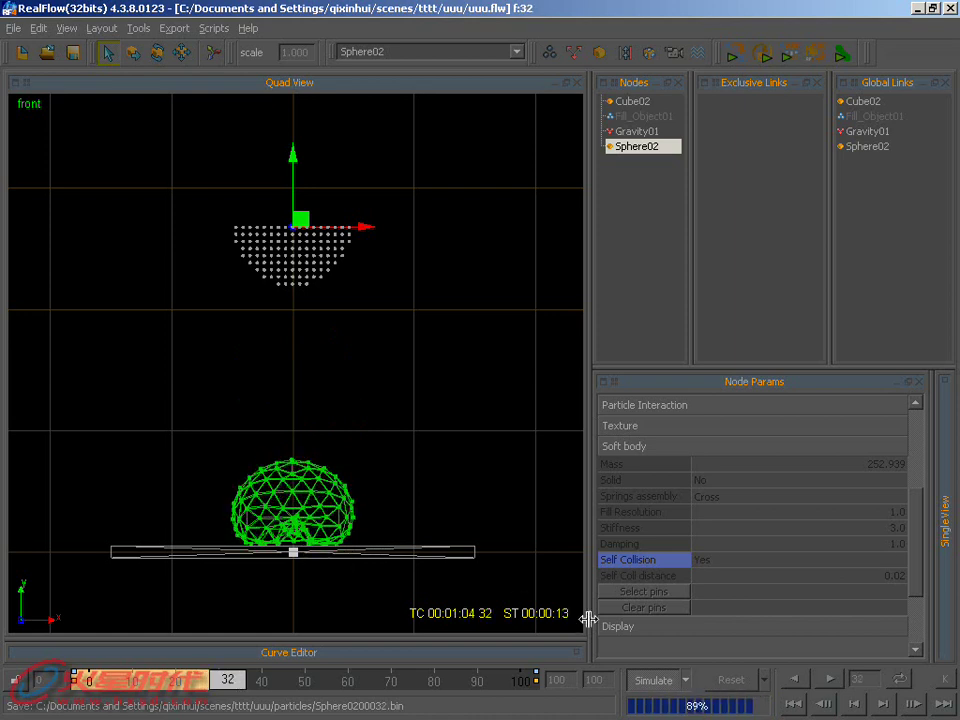
click(650, 680)
click(718, 679)
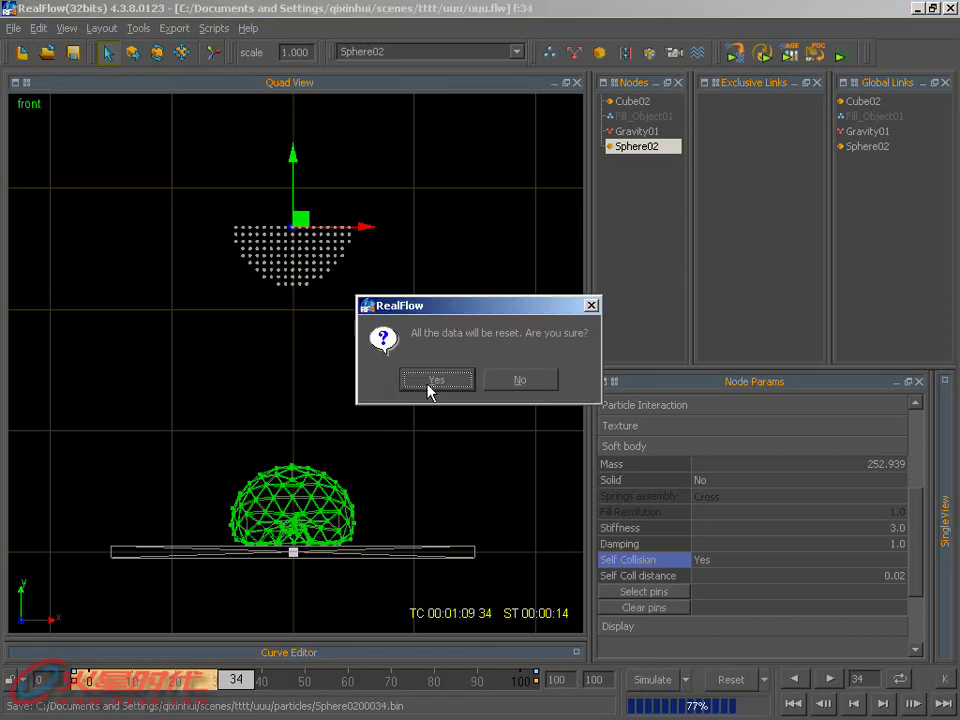
click(436, 380)
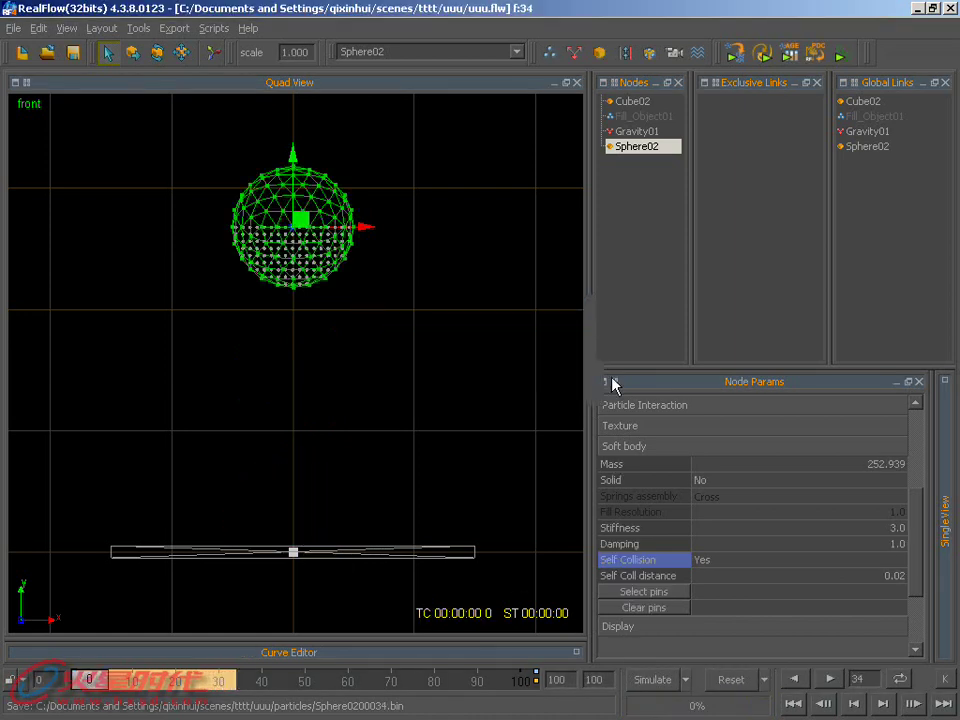
double_click(710, 563)
Set Sphere02's soft-body Stiffness to 50
scroll(686, 615, down, 2)
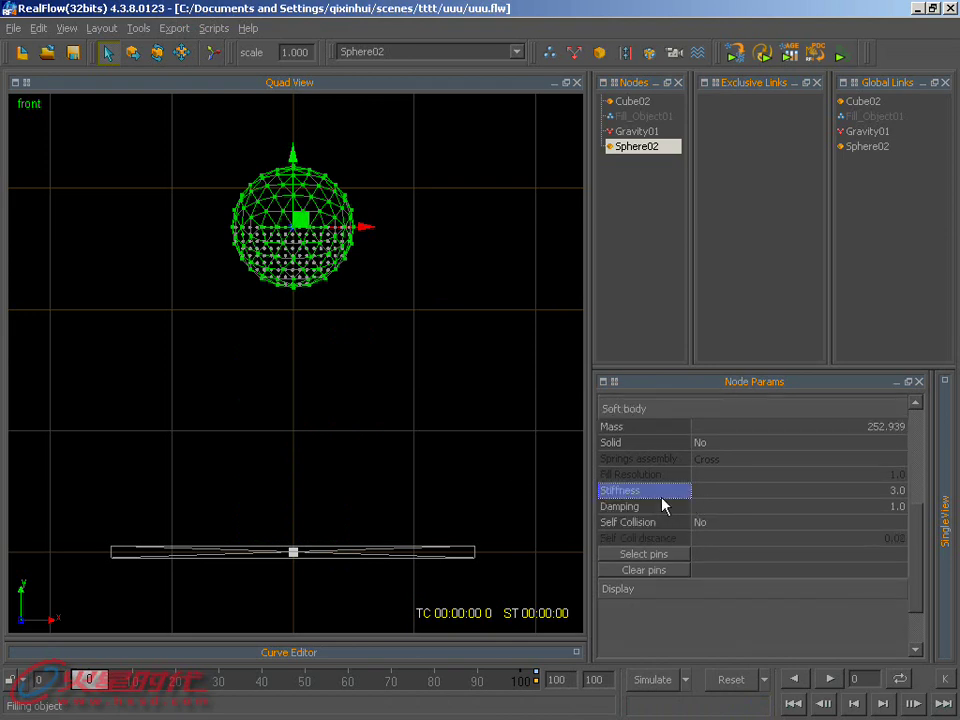
double_click(866, 490)
text(50)
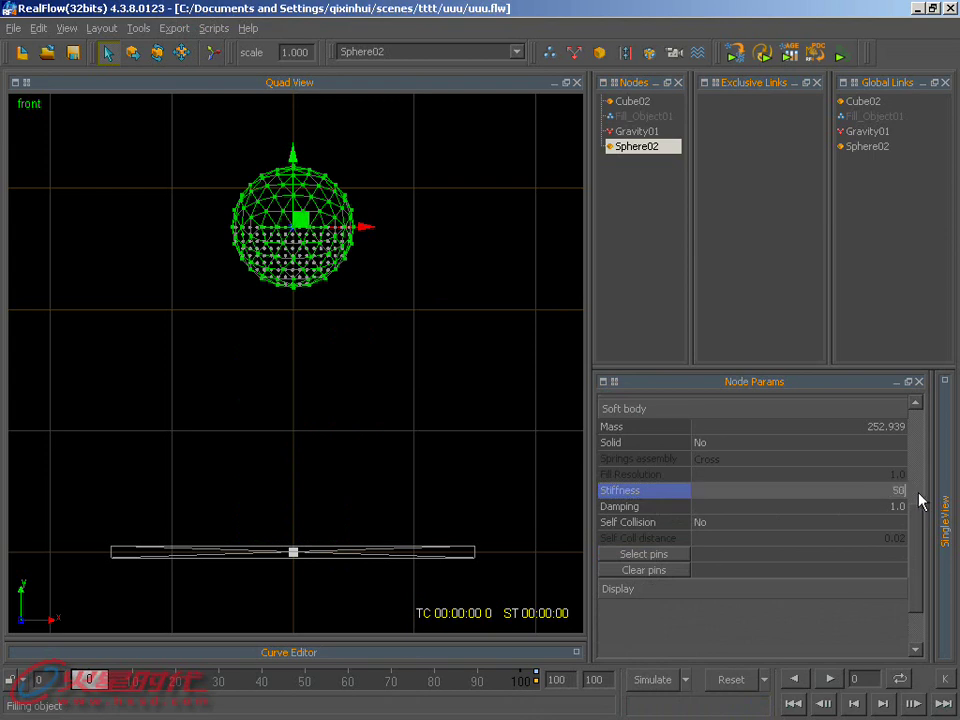
key(Return)
Test the drop to frame 23, reset to frame 0, and set Damping to 0.1
click(651, 680)
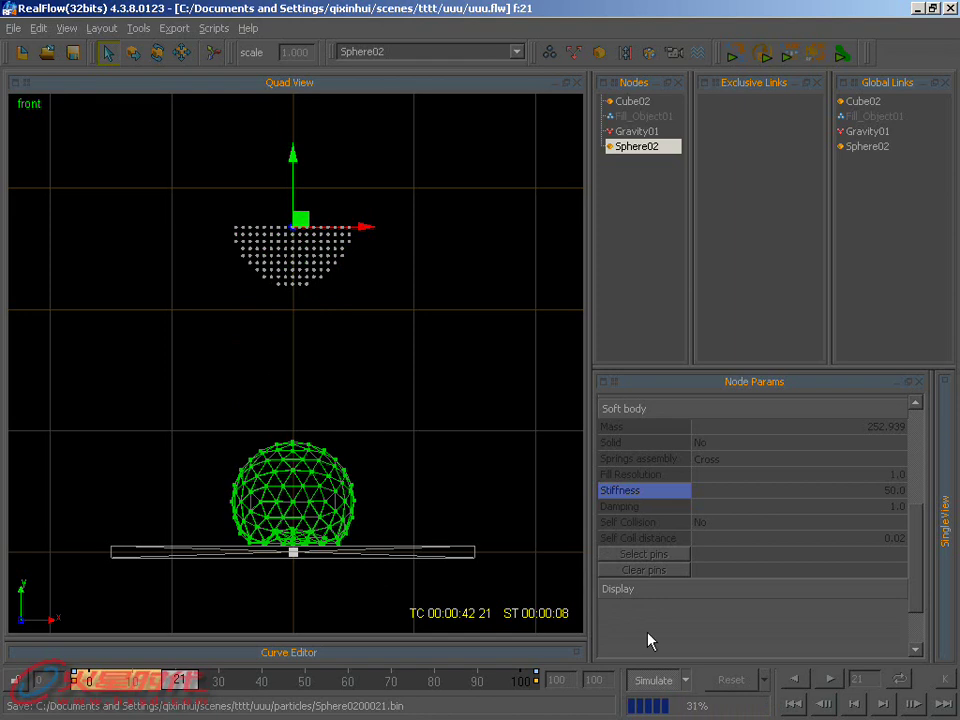
click(654, 682)
click(731, 679)
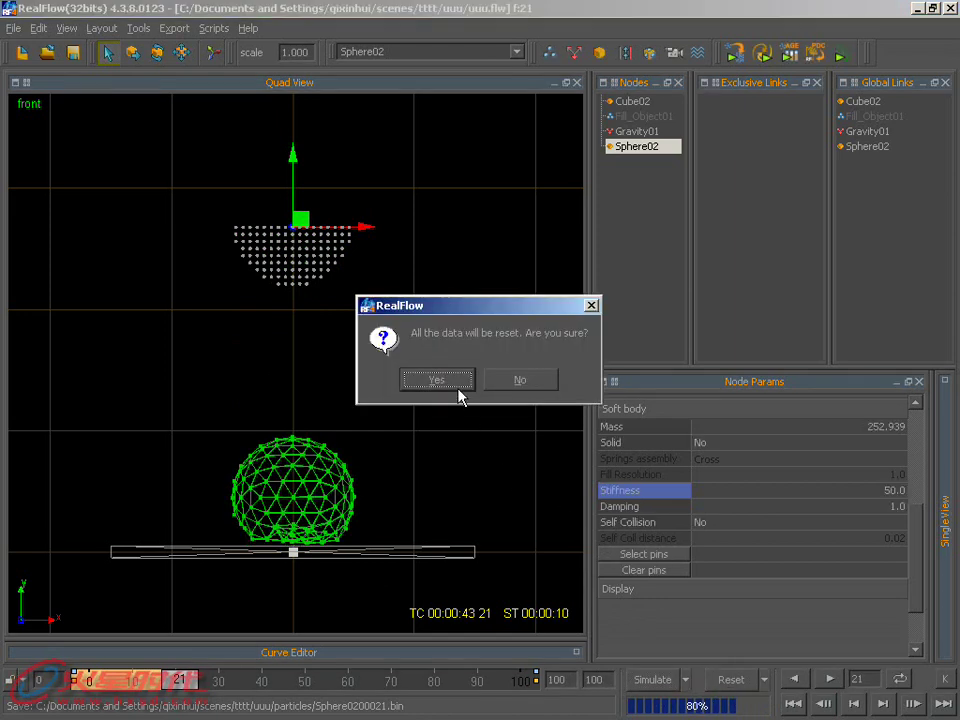
click(459, 387)
click(886, 506)
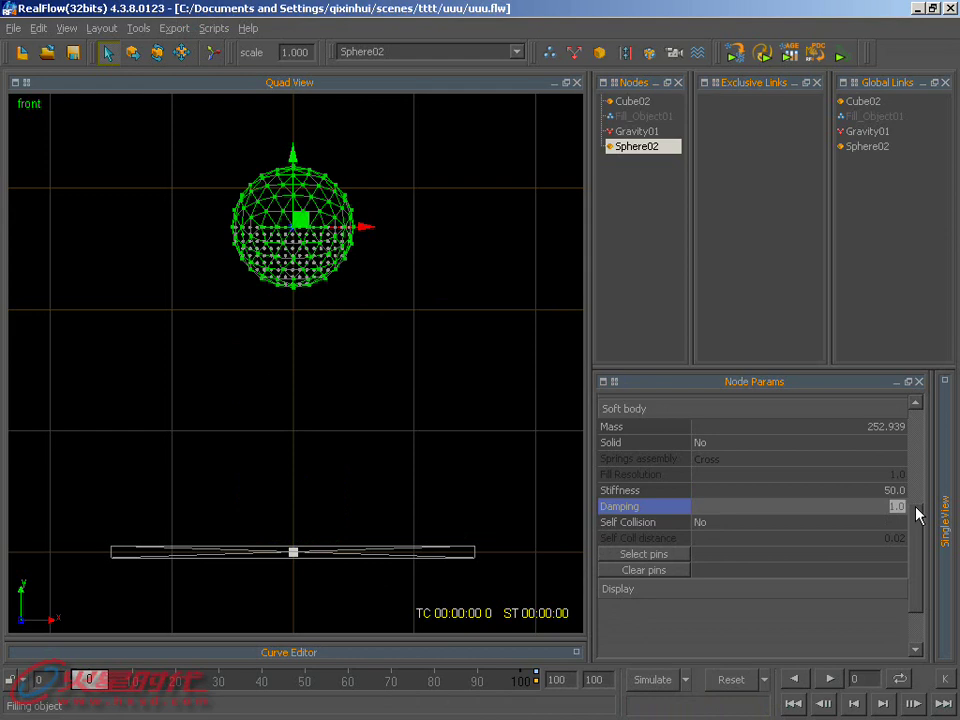
text(0.1)
key(Return)
Run a test drop with Damping 0.1, then reset the scene to frame 0
click(654, 681)
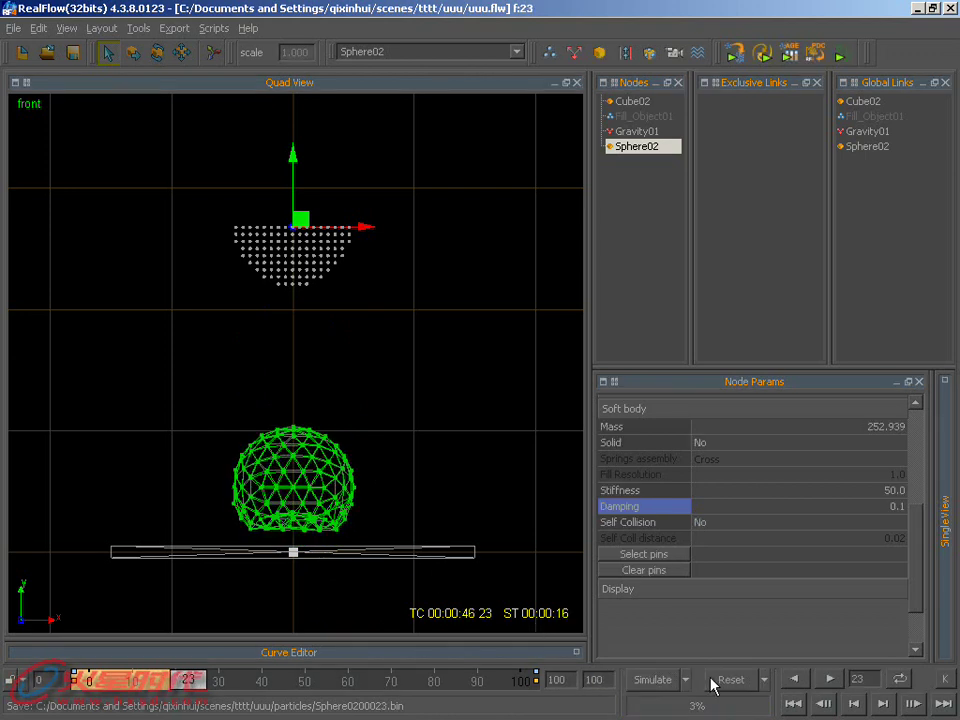
click(702, 680)
click(462, 386)
Raise Sphere02's Damping to 10
double_click(890, 506)
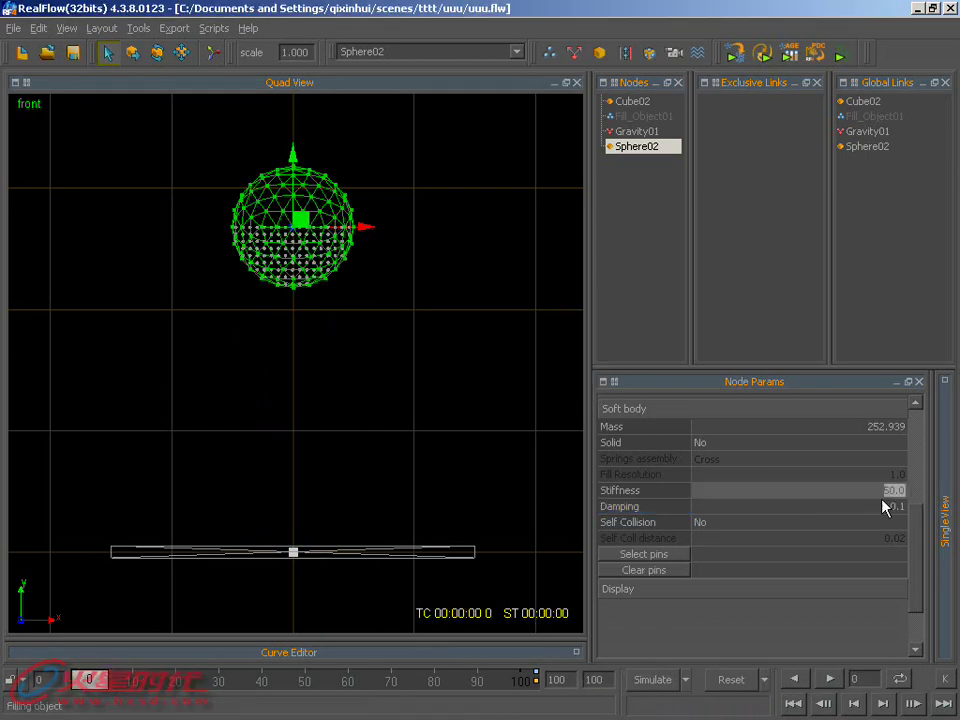
text(10)
key(Return)
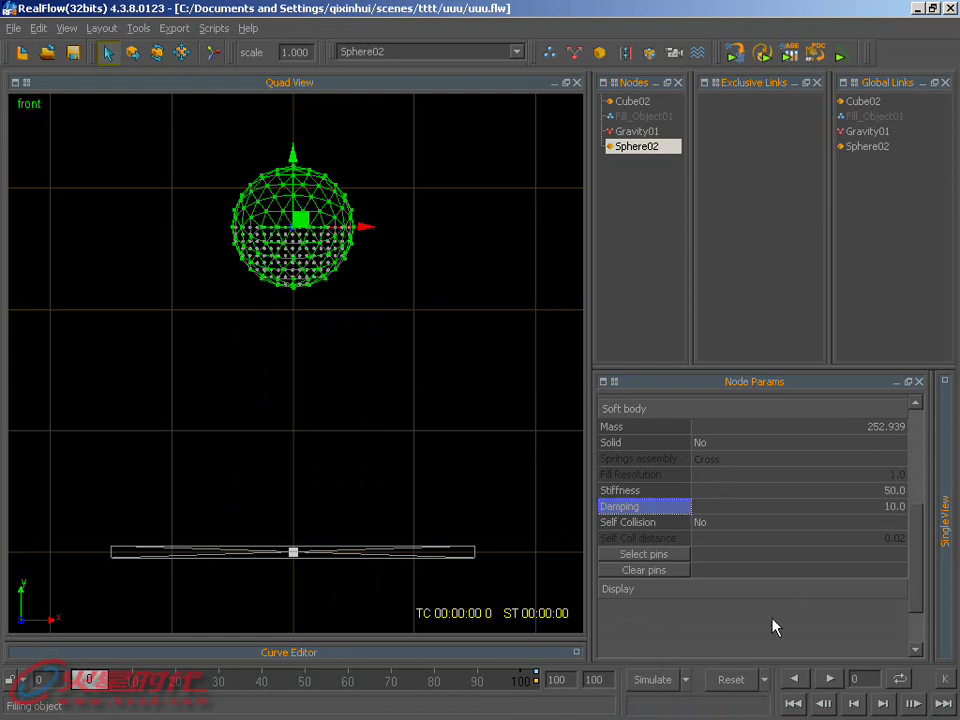
Test-drop with Damping 10, reset to frame 0, then change Stiffness to 20 and Damping to 15
click(673, 680)
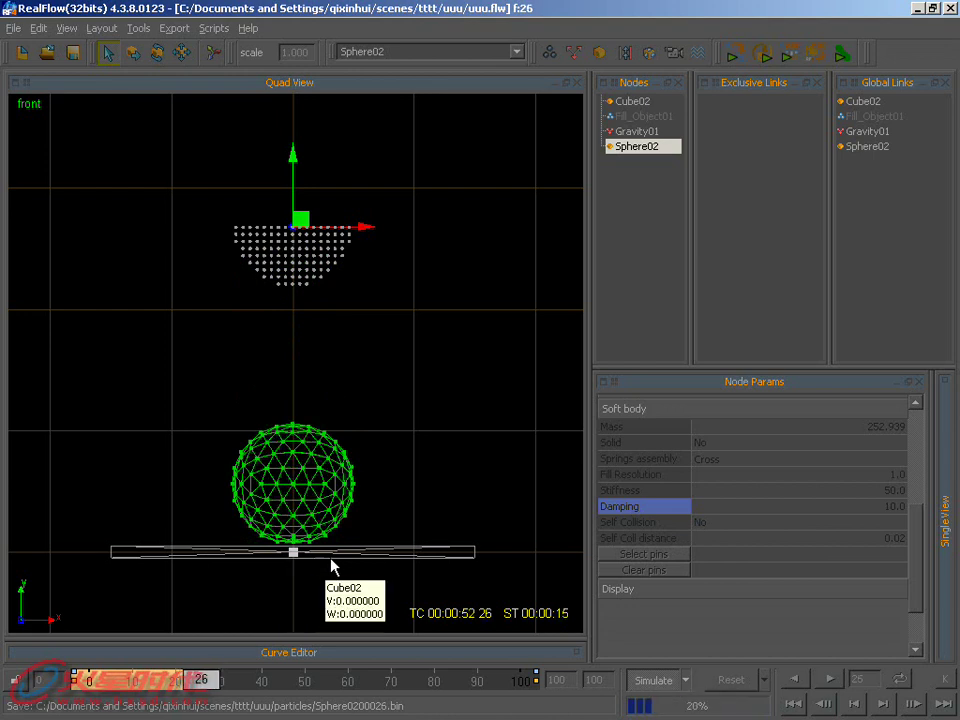
click(668, 683)
click(437, 379)
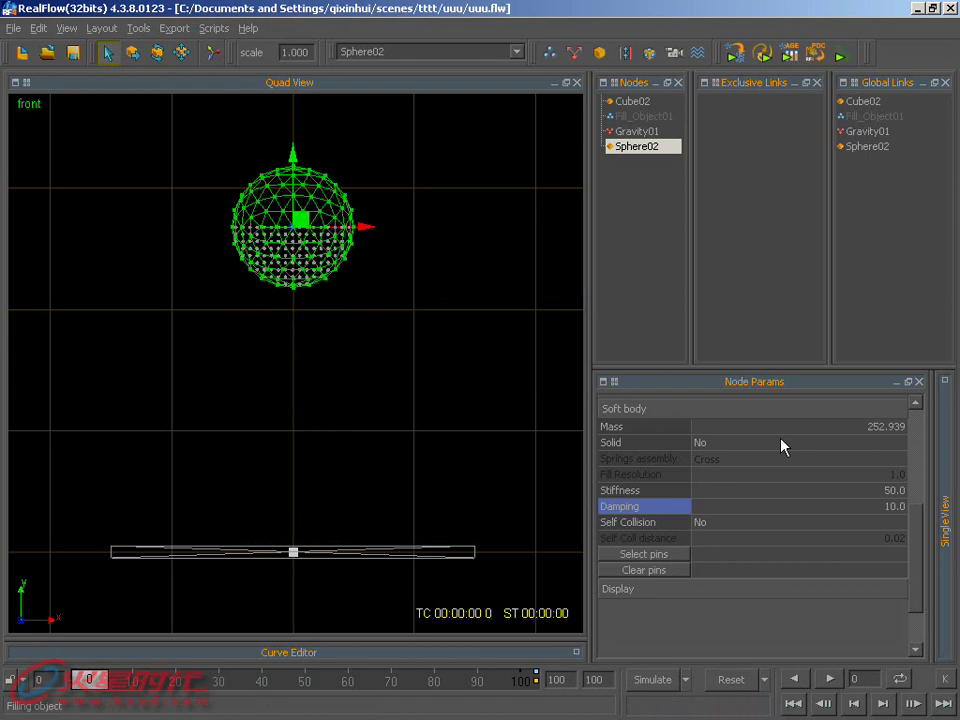
double_click(895, 490)
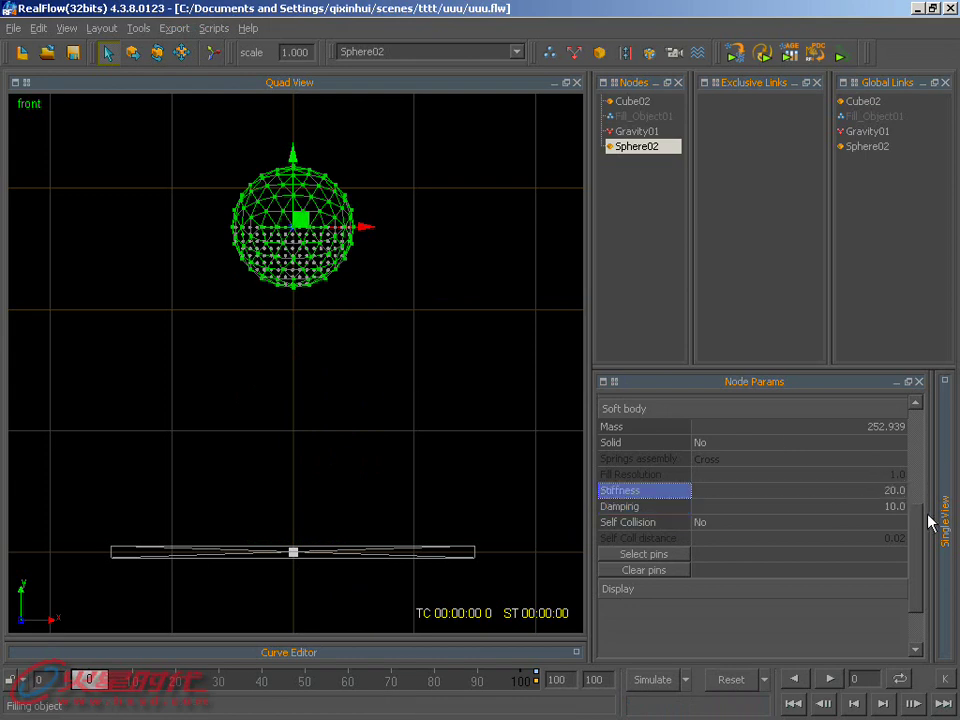
double_click(895, 506)
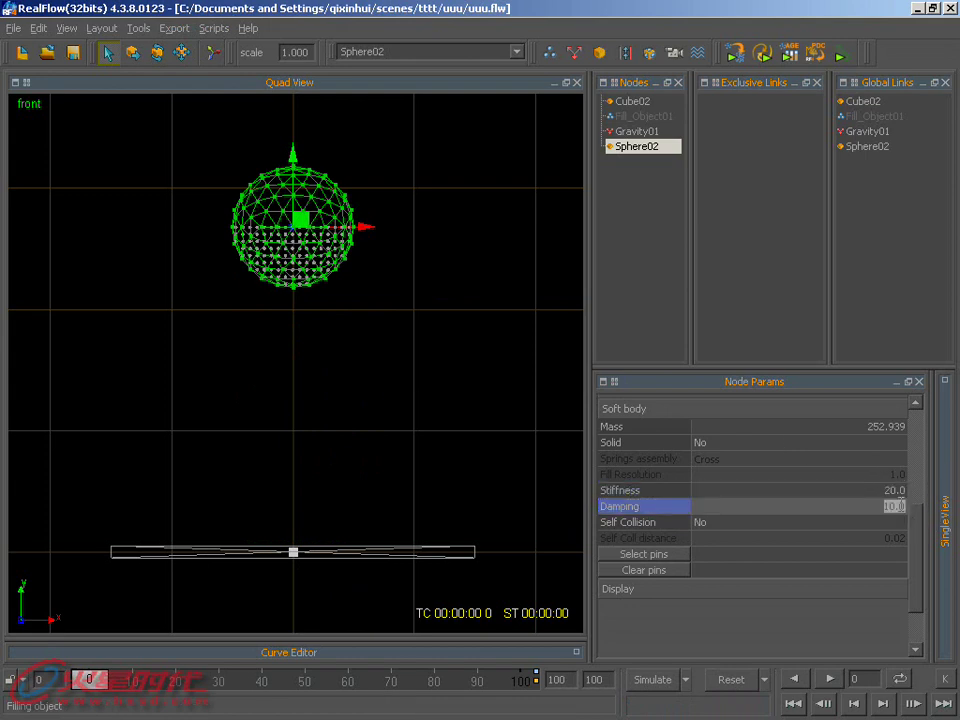
Test-drop with Stiffness 20 and Damping 15, stop at frame 26, and reset to frame 0
click(654, 680)
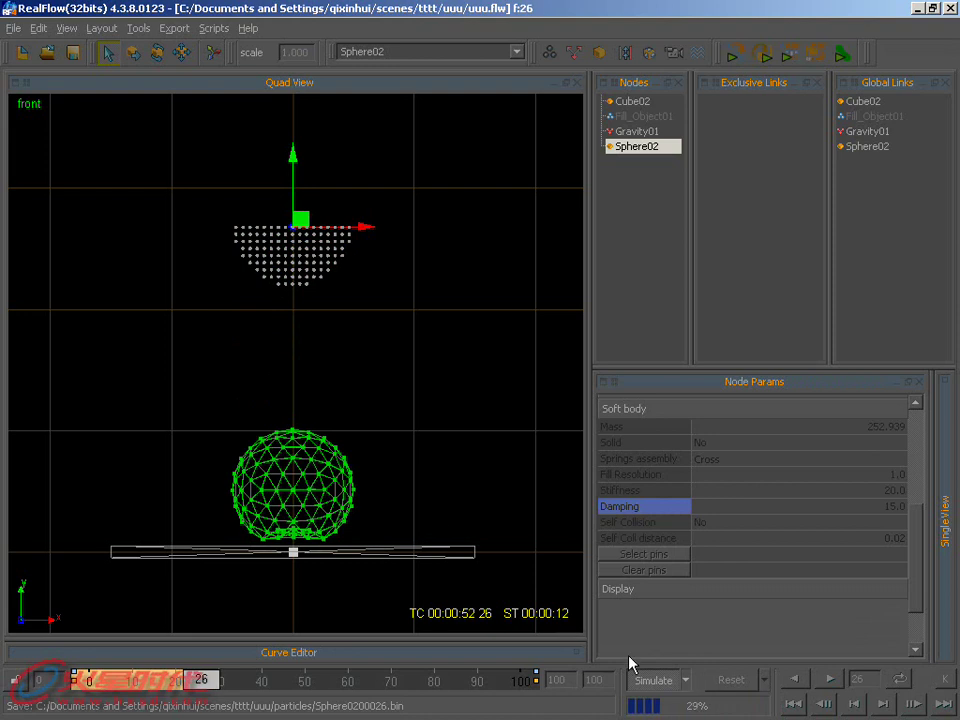
click(657, 682)
click(707, 682)
click(452, 381)
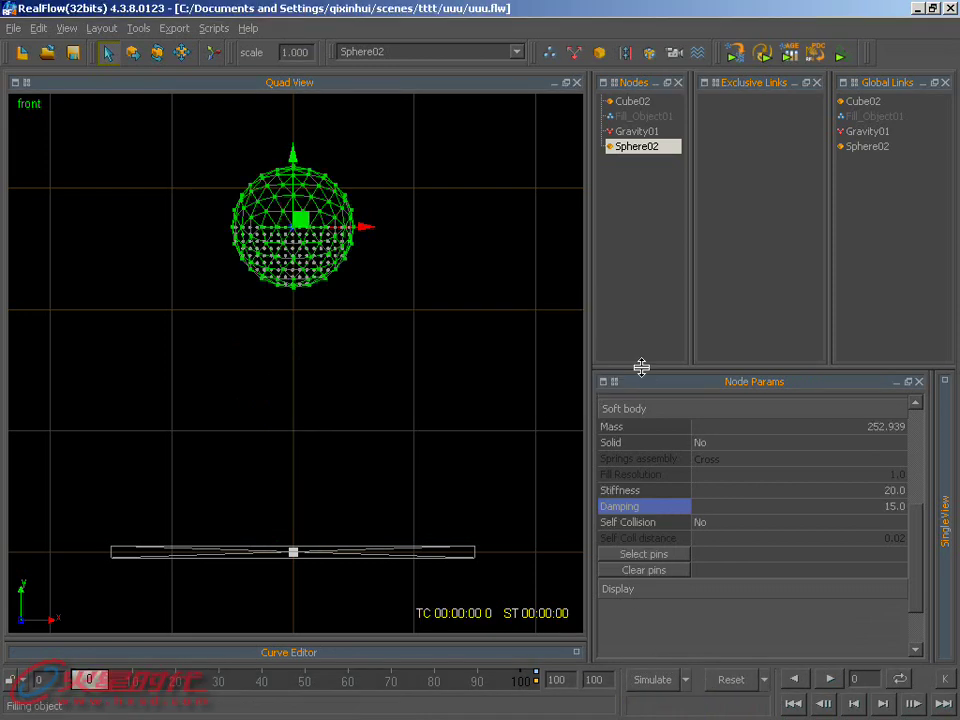
Restore Sphere02's Stiffness to 50 and Damping to 10
double_click(895, 490)
text(50)
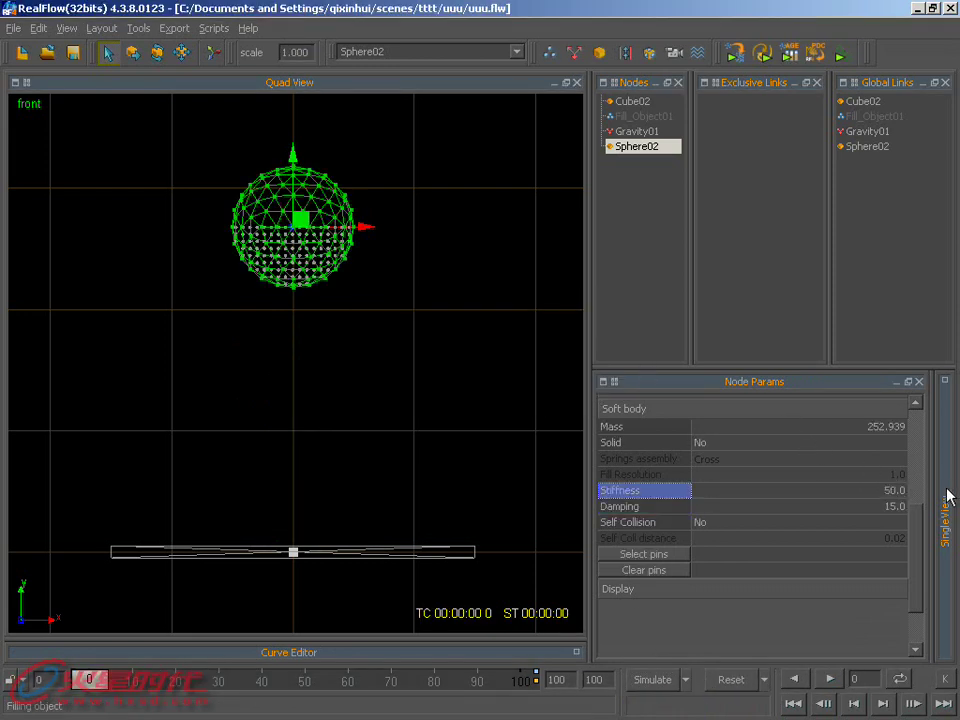
double_click(897, 506)
text(10)
key(Return)
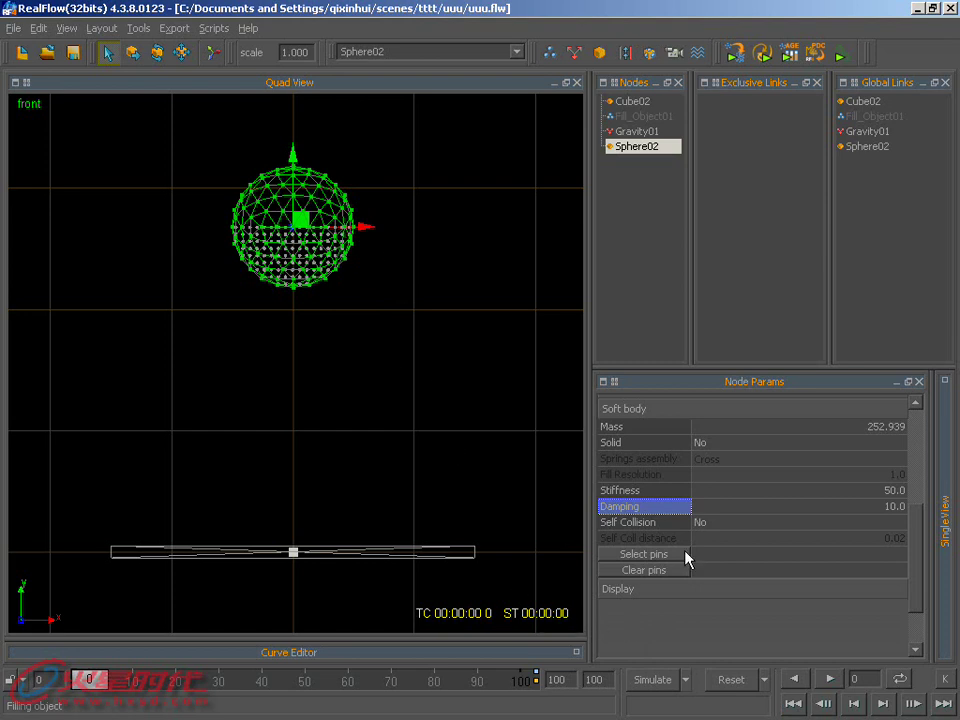
Switch Fill_Object01's Simulation mode so the liquid fill takes part in simulation
click(624, 116)
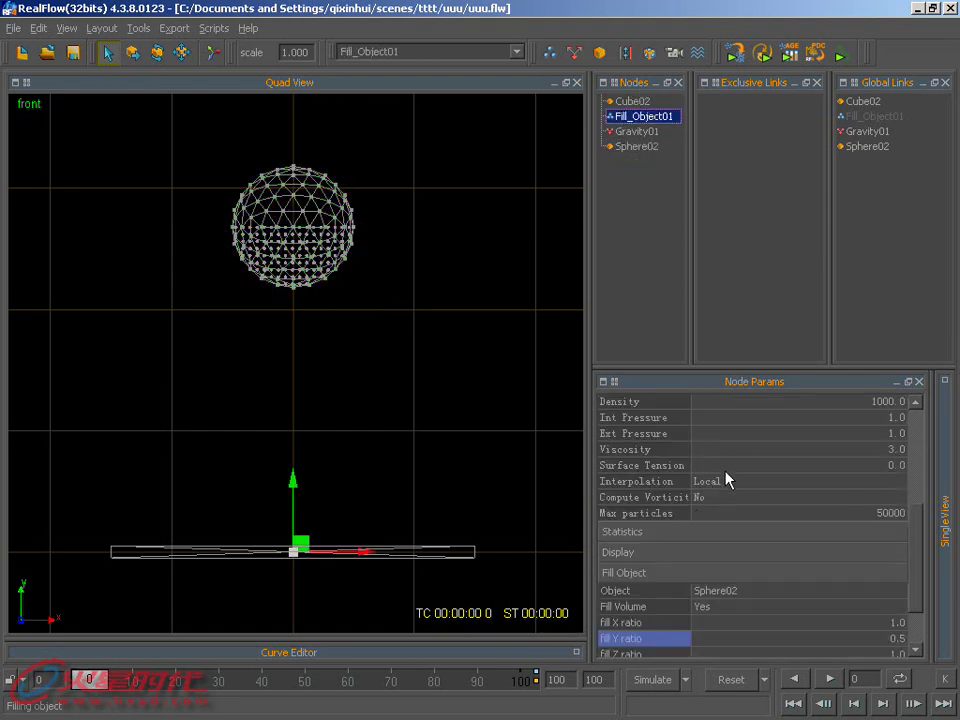
mouse_move(920, 530)
mouse_down()
mouse_move(915, 439)
mouse_move(915, 611)
mouse_up()
click(705, 424)
click(712, 441)
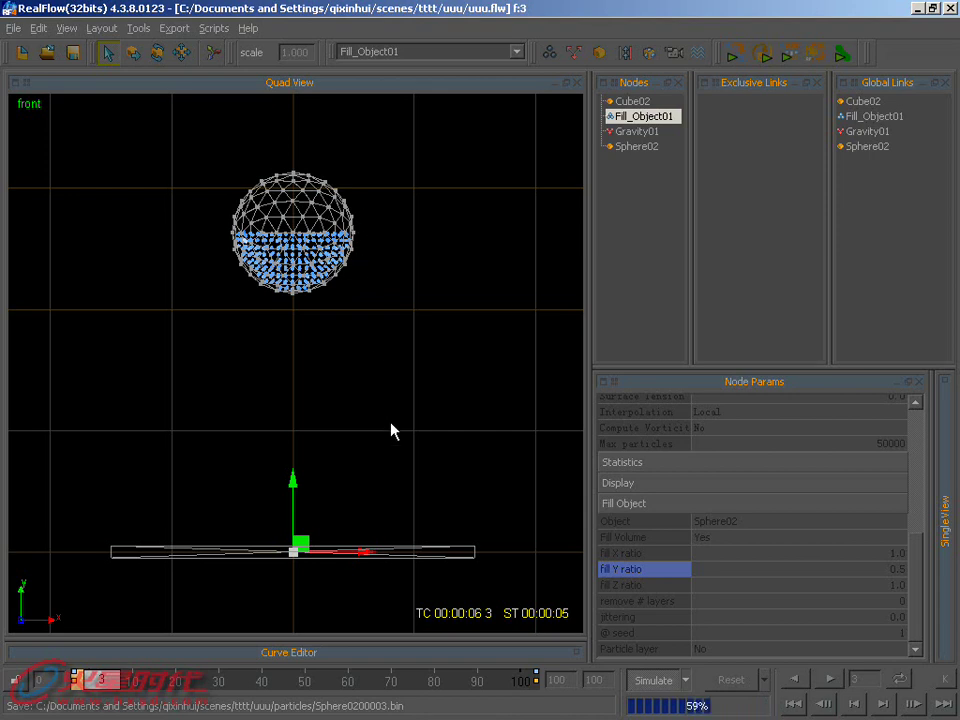
Reset the simulation to frame 0 and select Sphere02 to show its Node Params
click(728, 681)
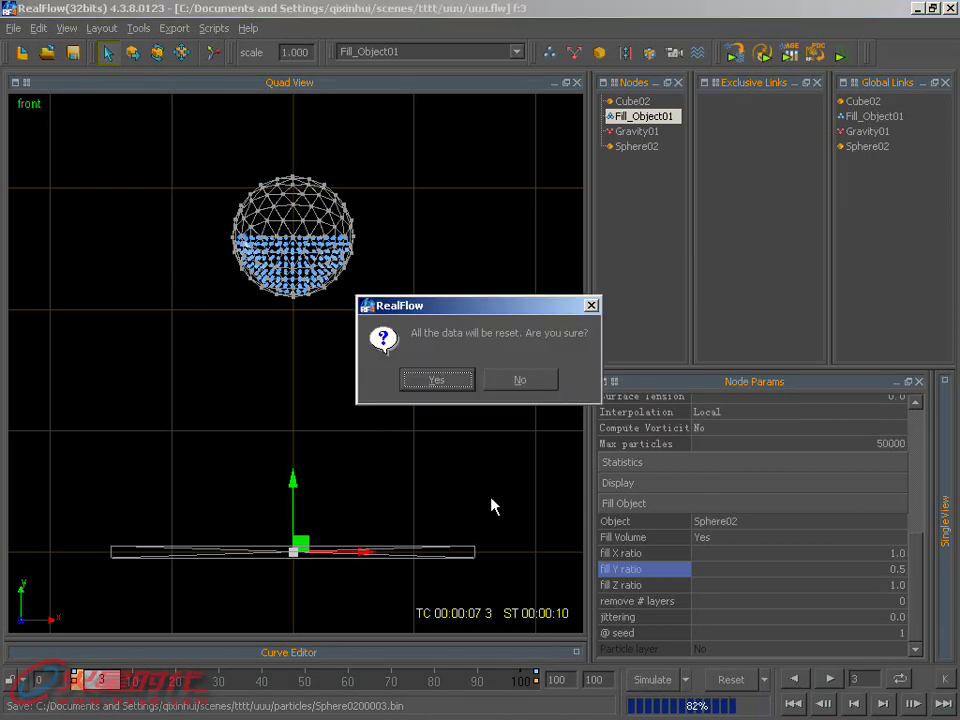
click(437, 378)
click(349, 212)
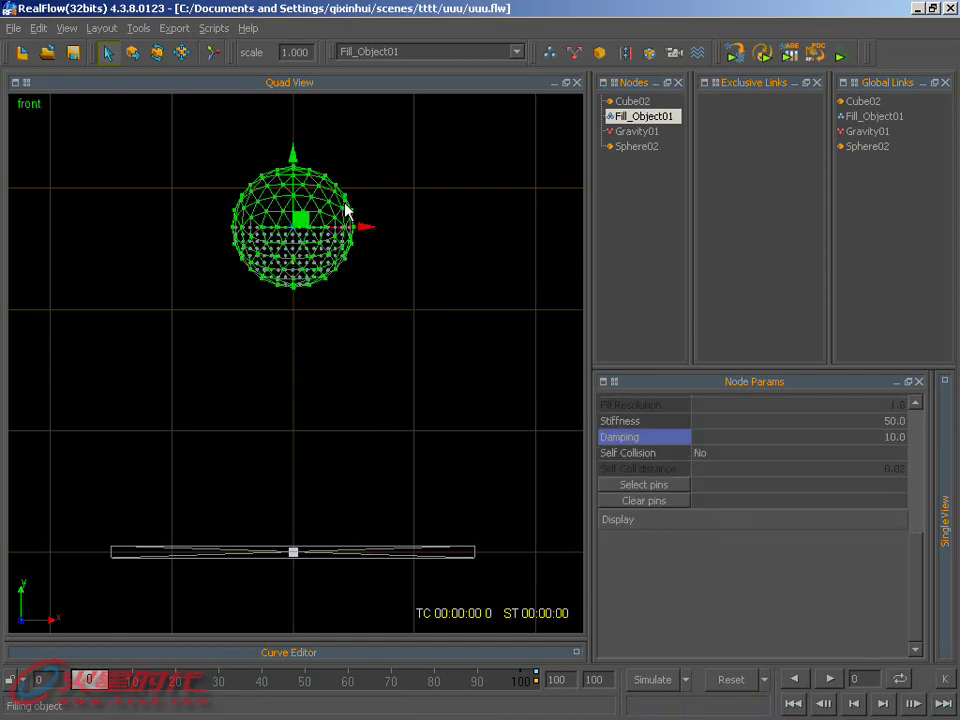
click(636, 146)
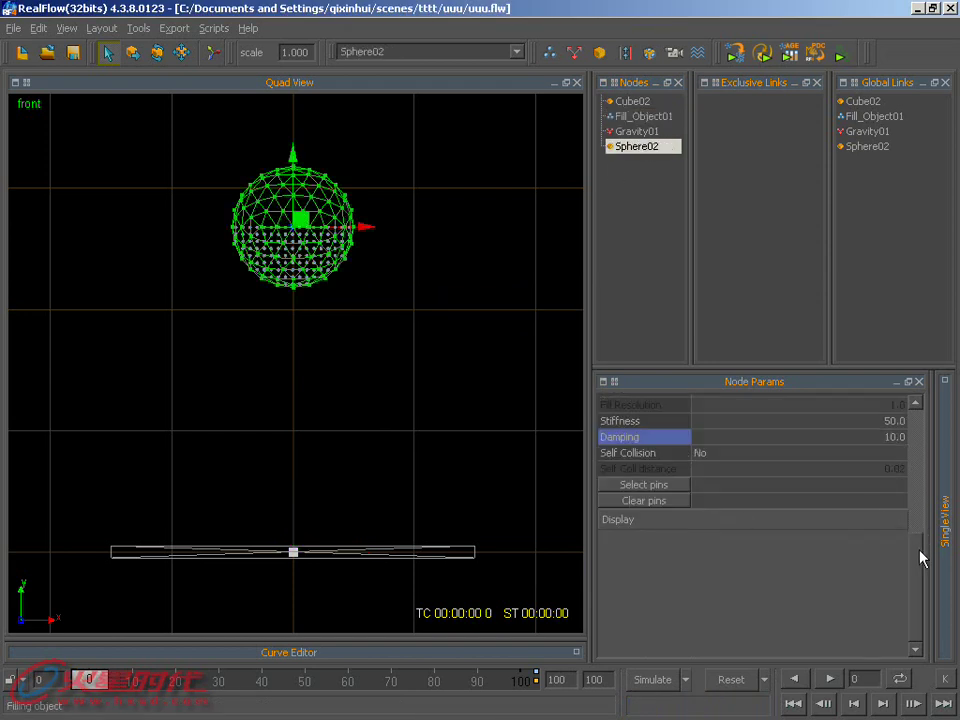
drag(920, 552, 917, 439)
Set Sphere02's Collision distance to 0.1 and run a short test simulation
click(684, 593)
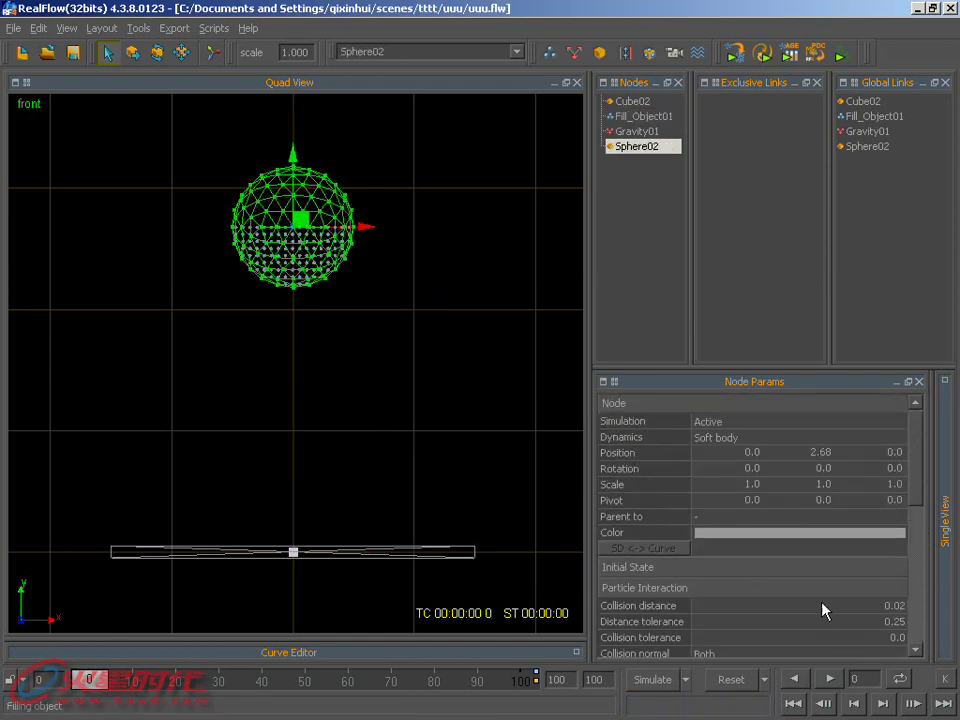
double_click(850, 606)
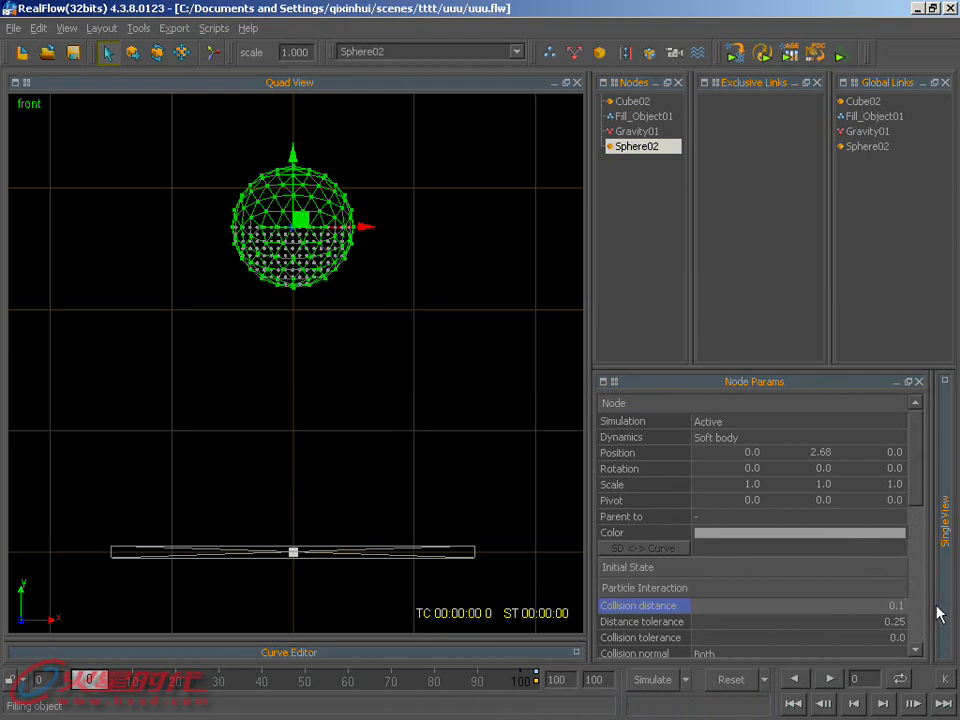
key(Return)
click(655, 680)
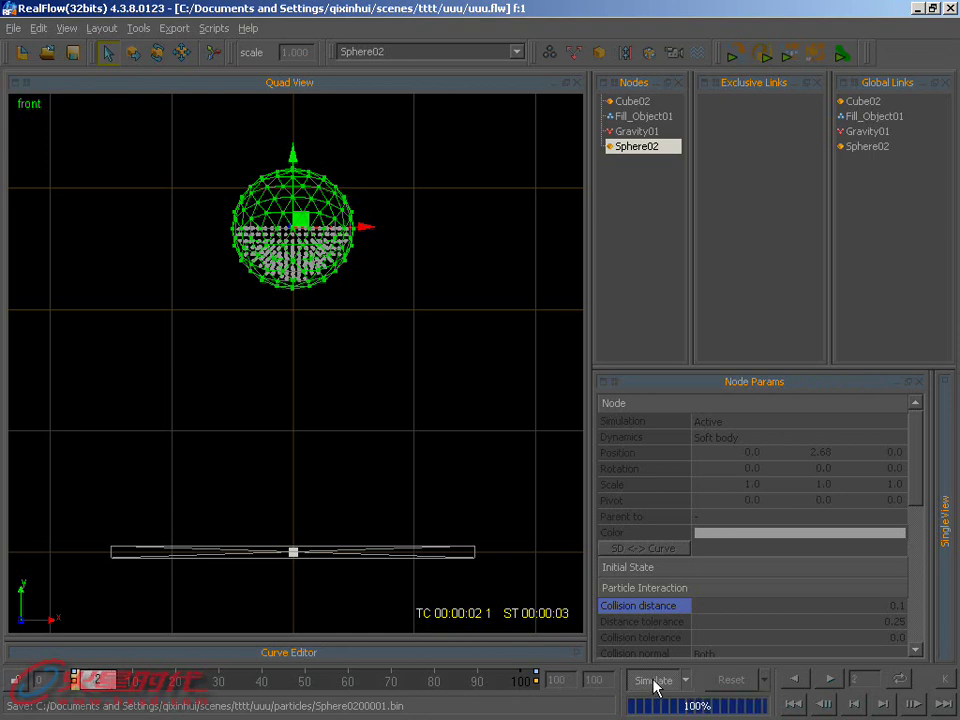
click(656, 682)
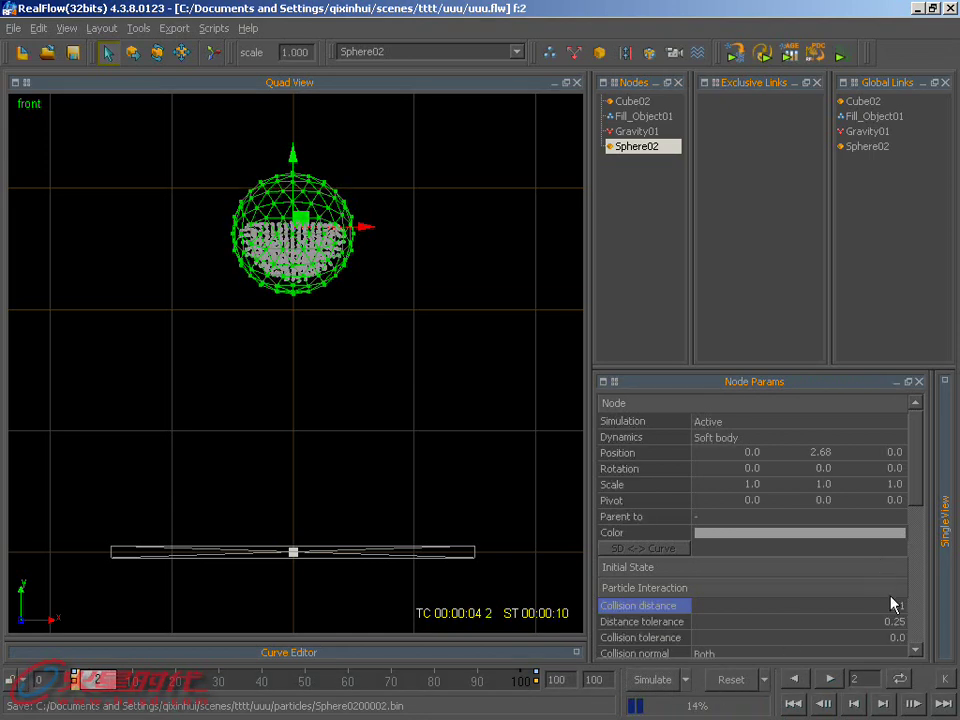
Change Sphere02's Collision distance to 0.01
double_click(893, 604)
text(0.01)
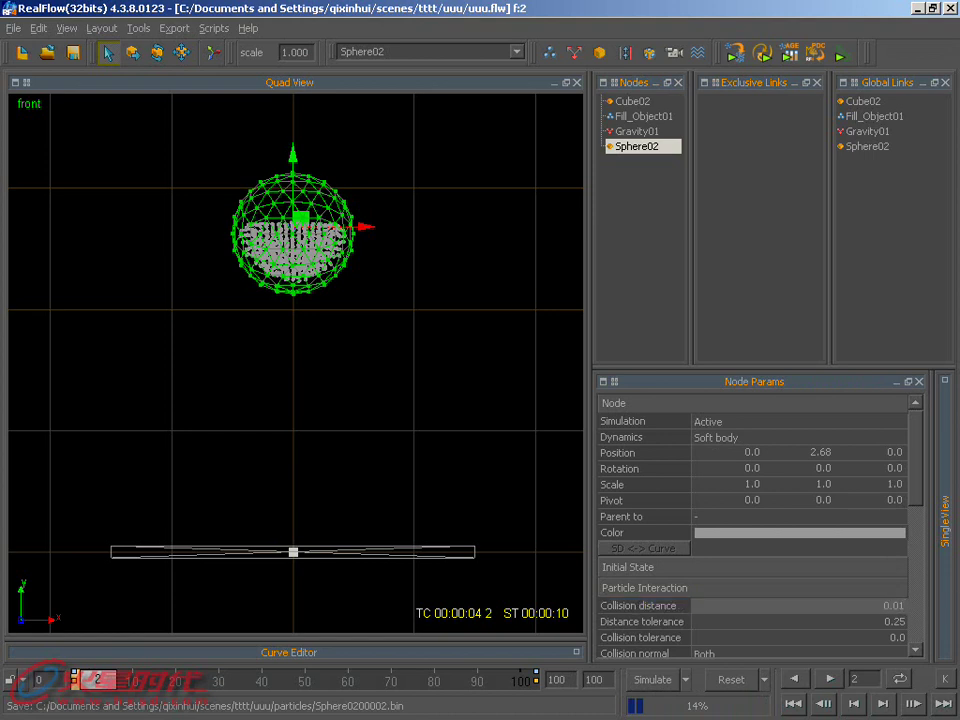
key(Return)
Confirm the reset, simulate the drop from frame 0, and select Fill_Object01 to view its particles
click(438, 380)
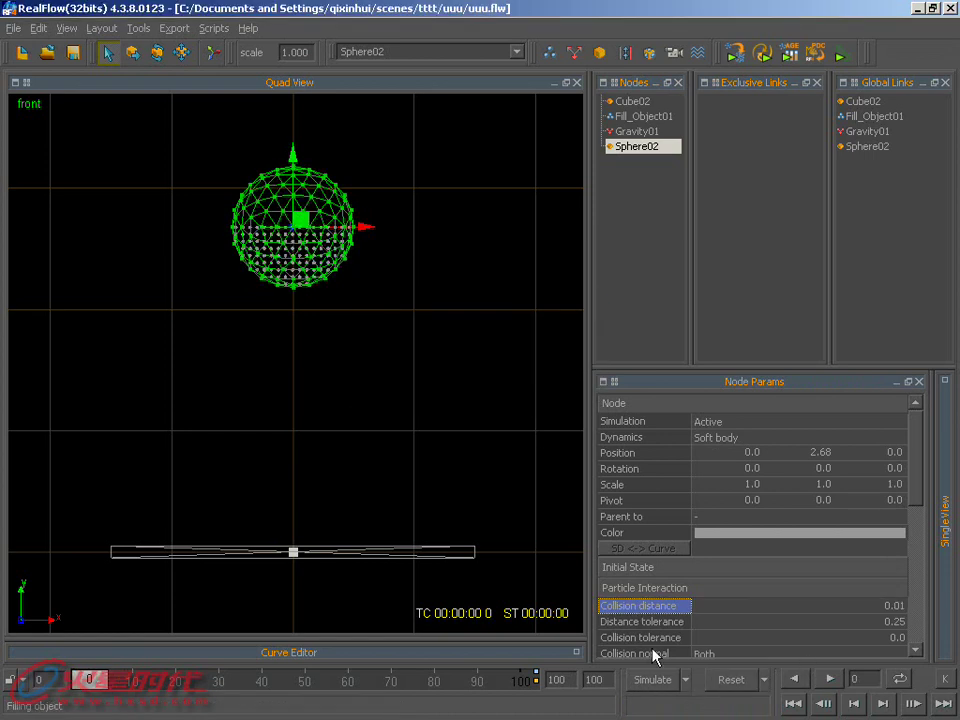
click(655, 680)
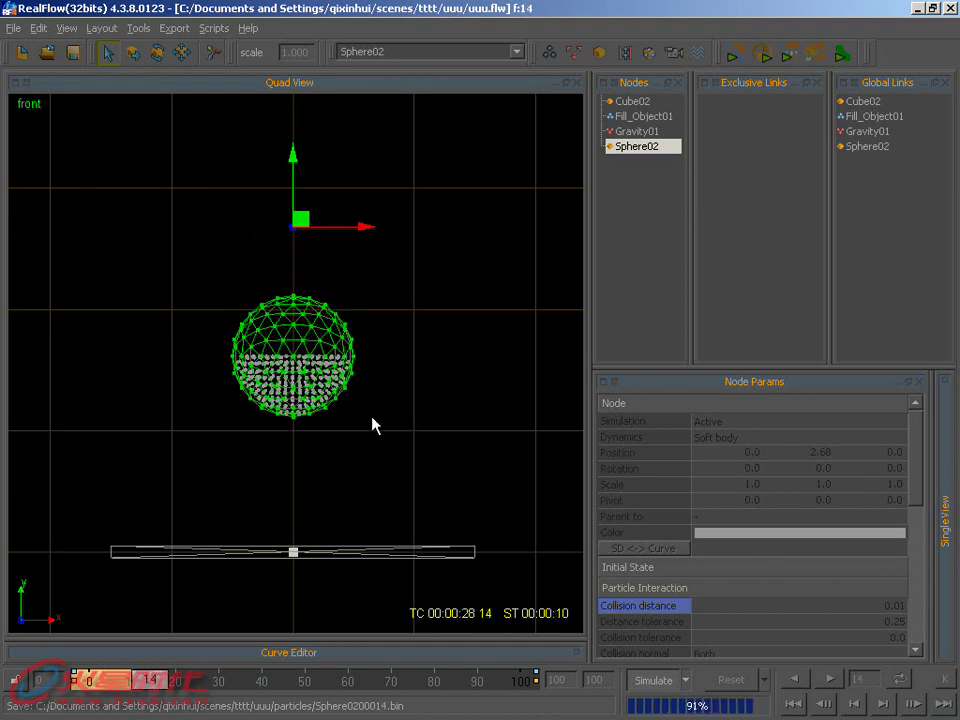
click(321, 441)
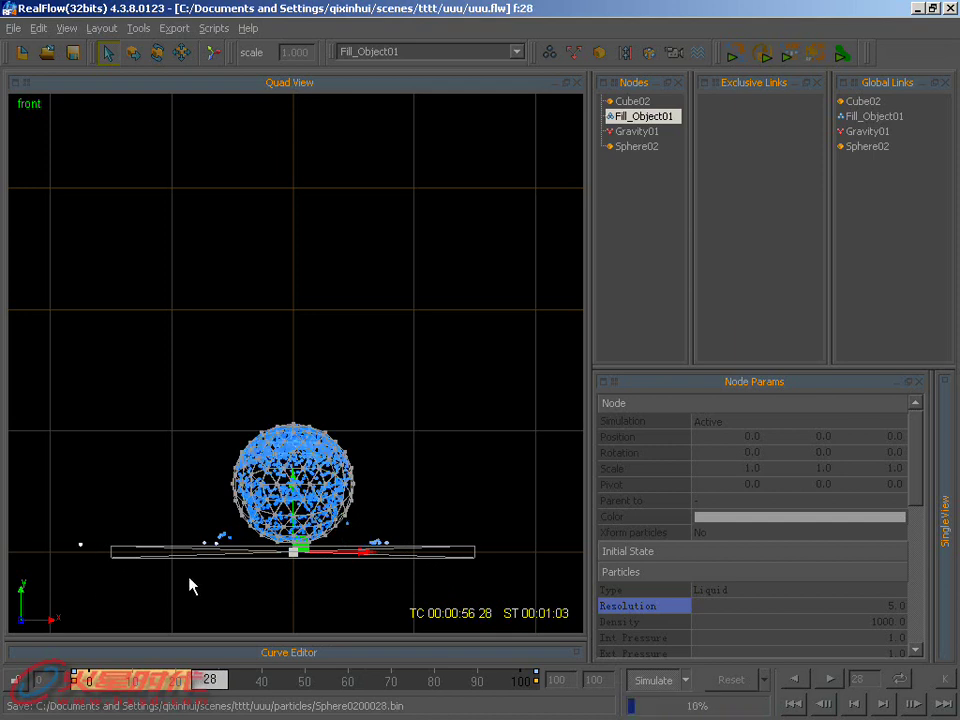
Add a k_Volume daemon and fit its box around Sphere02
click(573, 55)
click(613, 66)
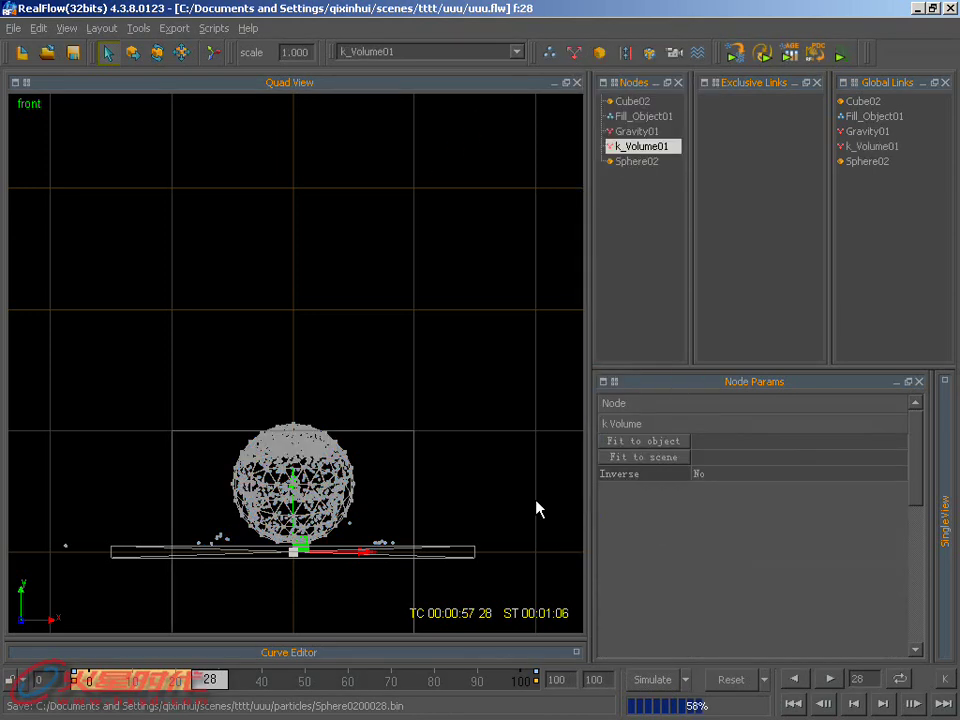
click(647, 458)
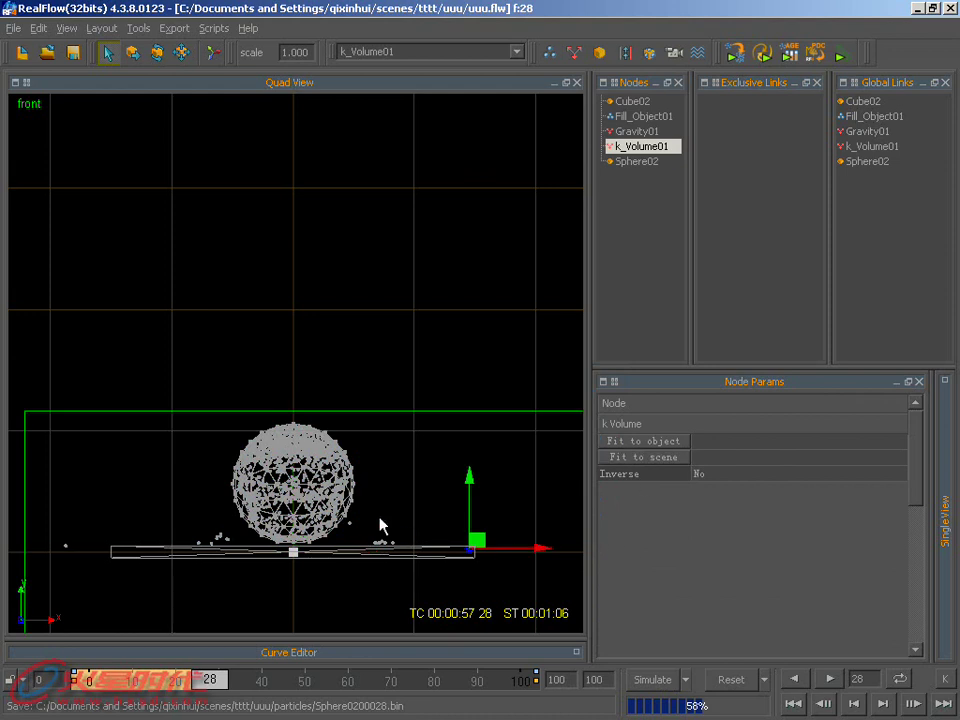
scroll(380, 517, down, 2)
mouse_move(377, 572)
middle_down()
mouse_move(332, 525)
mouse_move(257, 527)
mouse_move(340, 525)
middle_up()
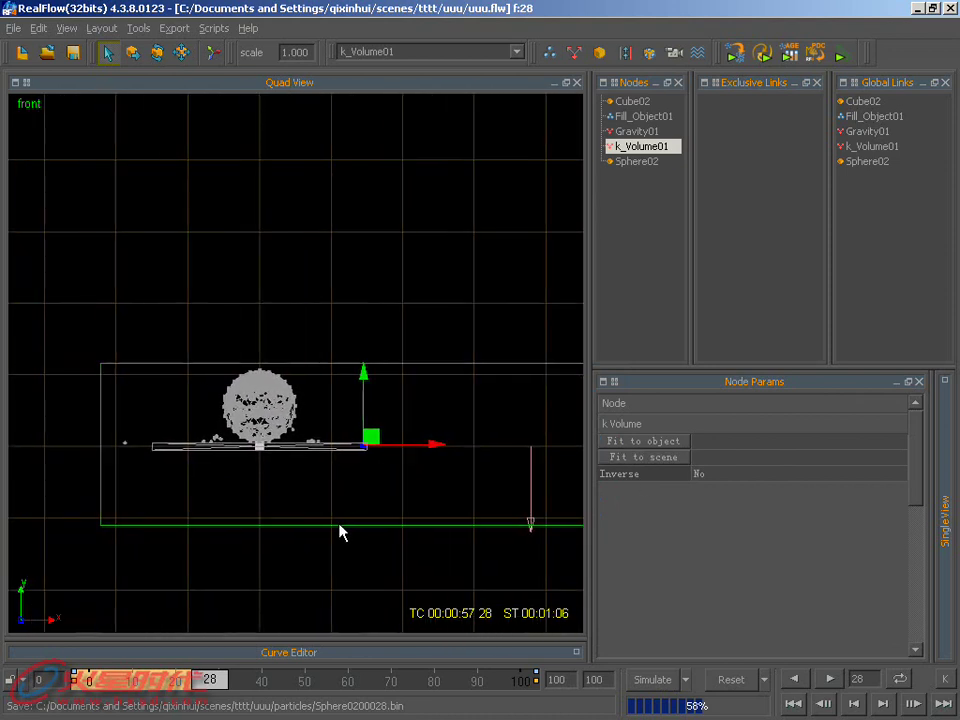
click(670, 442)
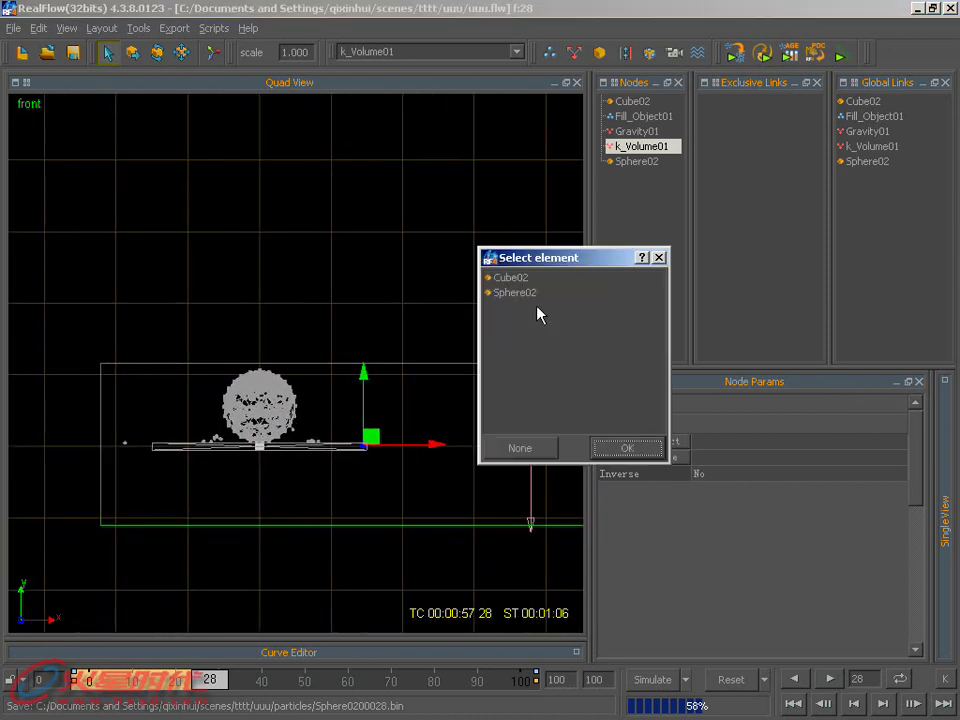
double_click(516, 293)
mouse_move(397, 461)
alt+right_down()
mouse_move(392, 401)
mouse_move(388, 421)
alt+right_up()
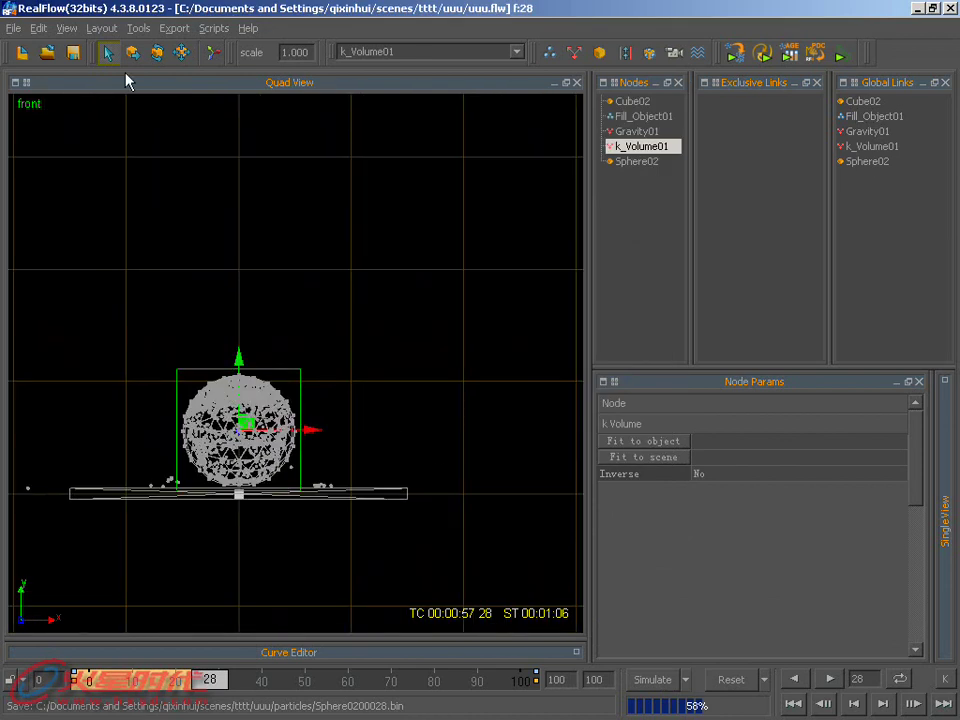
Scale the k_Volume box wider and taller, then raise it to sit on the slab
click(181, 52)
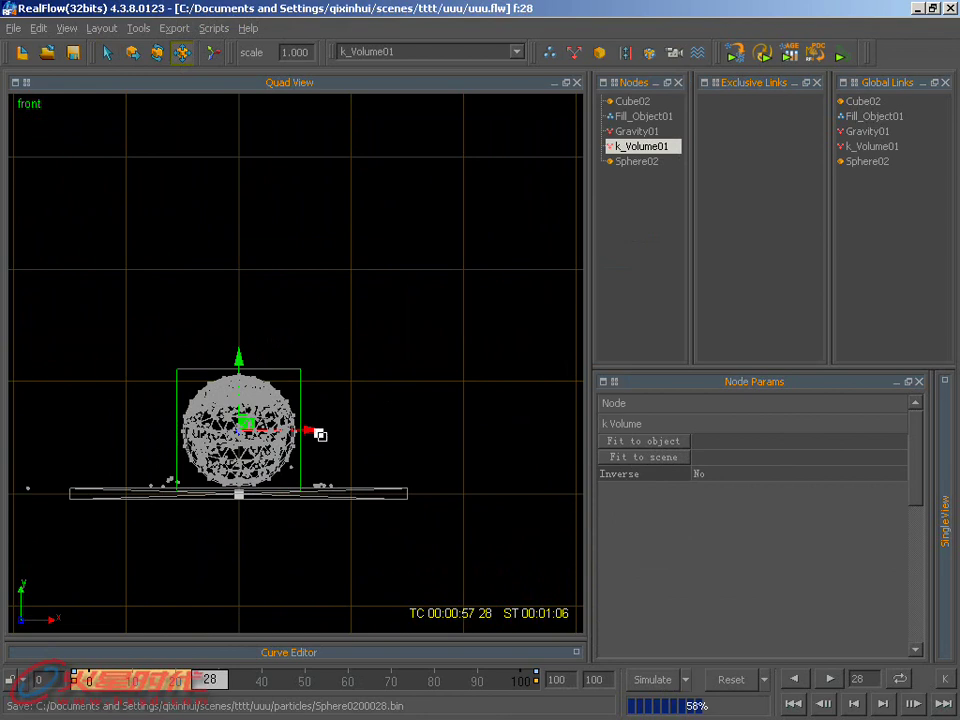
mouse_move(313, 429)
mouse_down()
mouse_move(409, 418)
mouse_move(404, 424)
mouse_up()
key(ctrl+z)
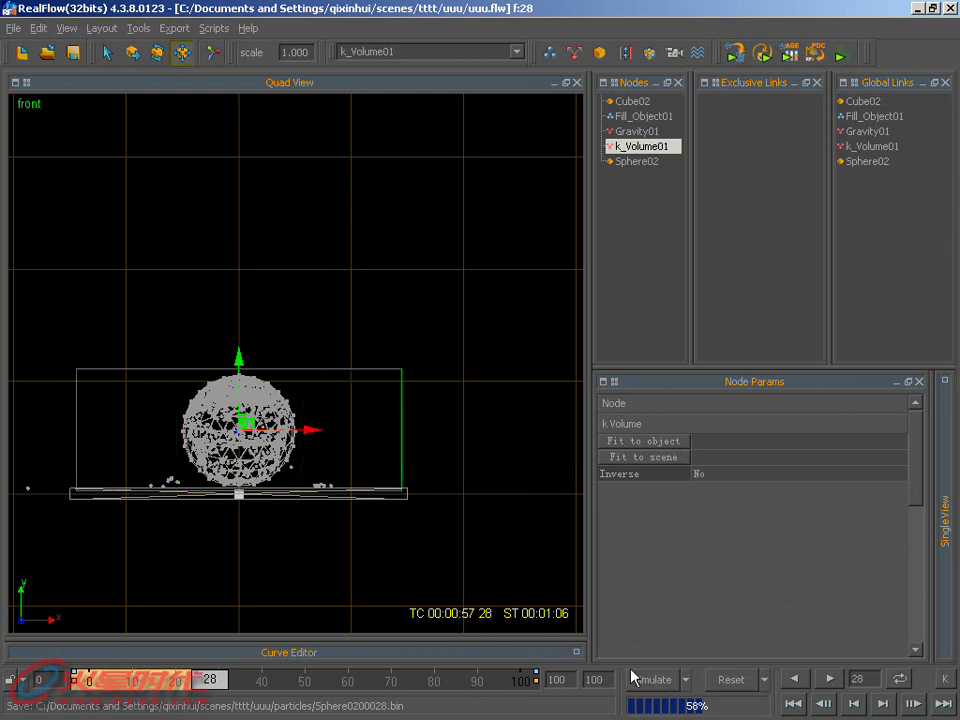
key(space)
key(space)
drag(238, 365, 235, 360)
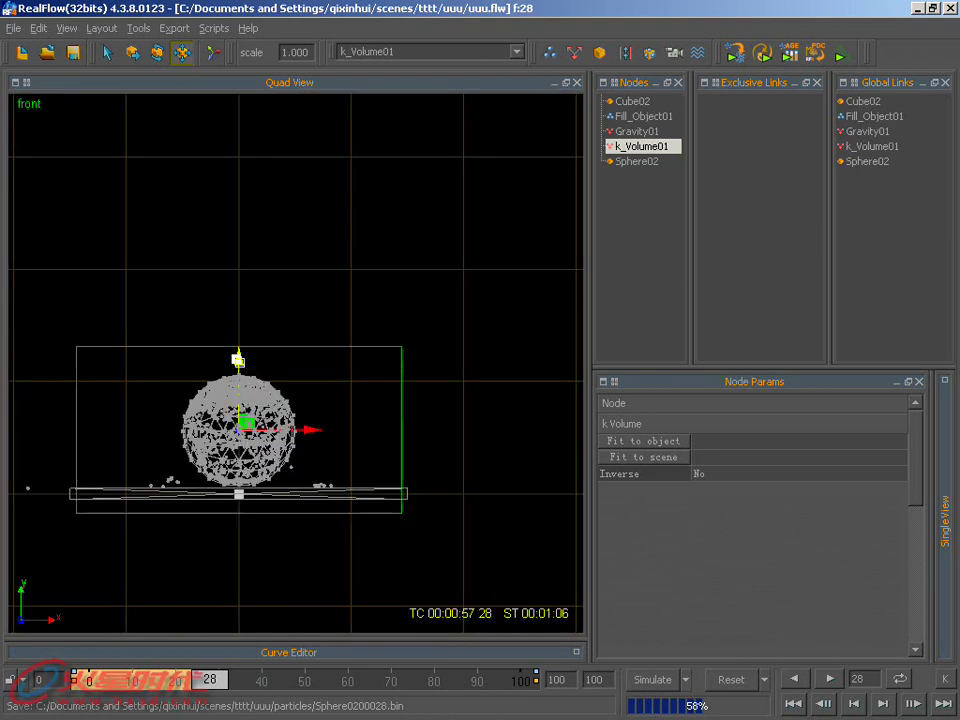
key(w)
drag(237, 370, 235, 336)
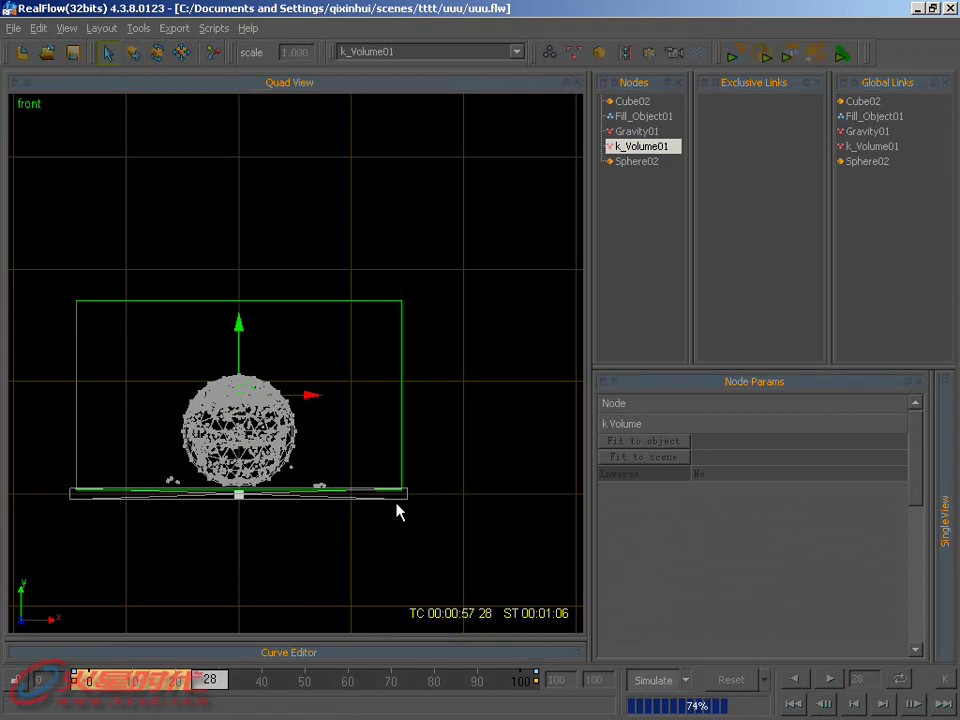
scroll(392, 505, up, 1)
middle_drag(388, 501, 427, 489)
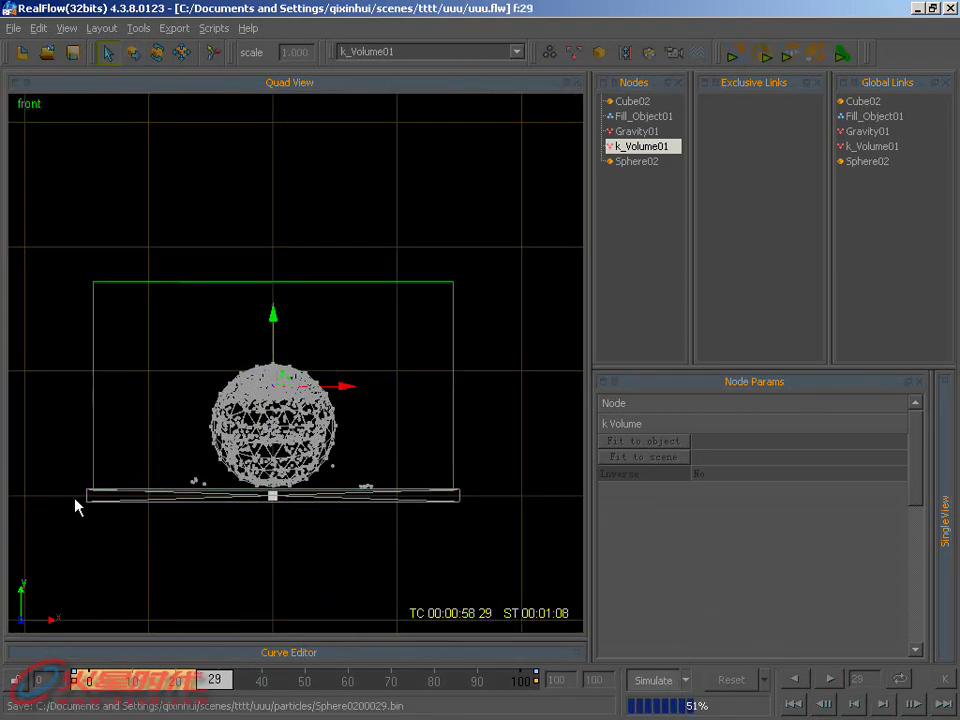
Select Fill_Object01 to watch its liquid particles while the 100-frame simulation runs
click(286, 395)
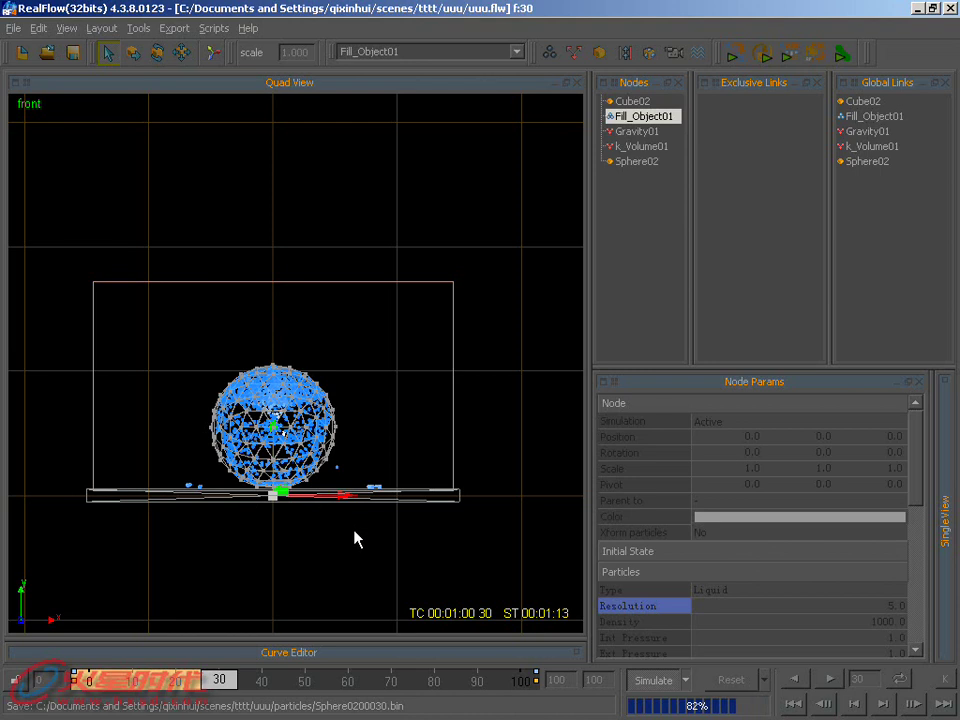
scroll(346, 520, up, 1)
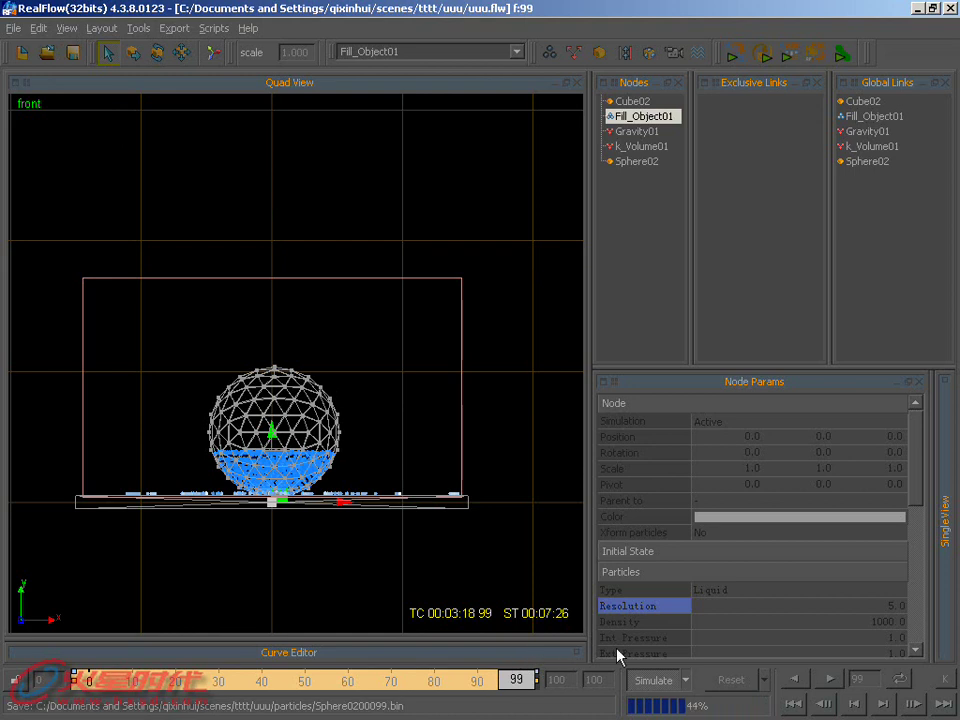
Rewind and replay the finished simulation, stopping playback near frame 91
click(793, 703)
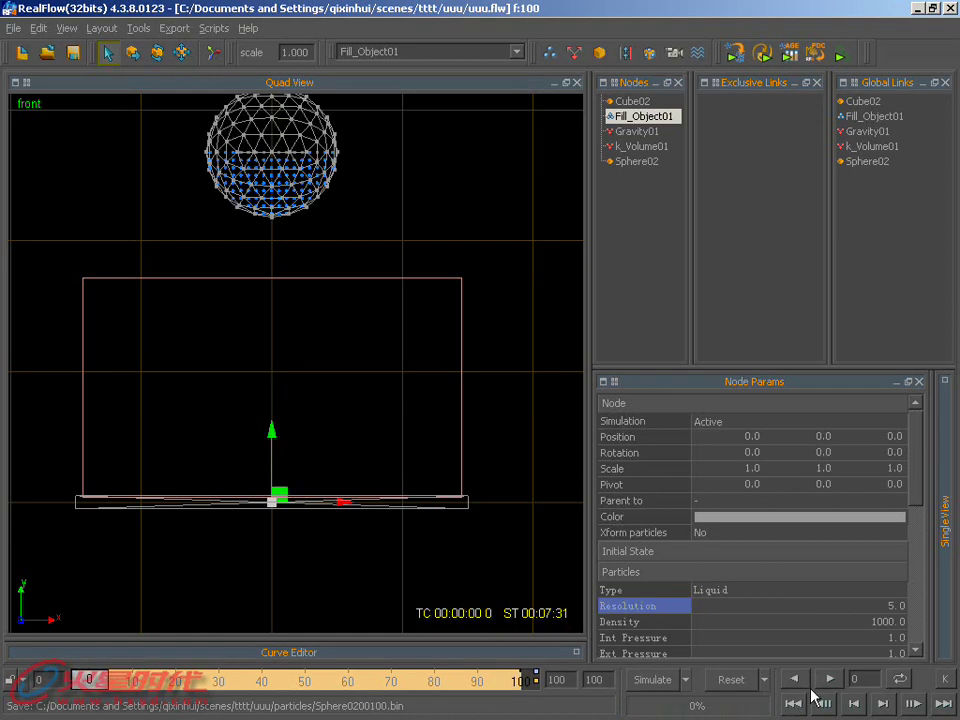
click(829, 679)
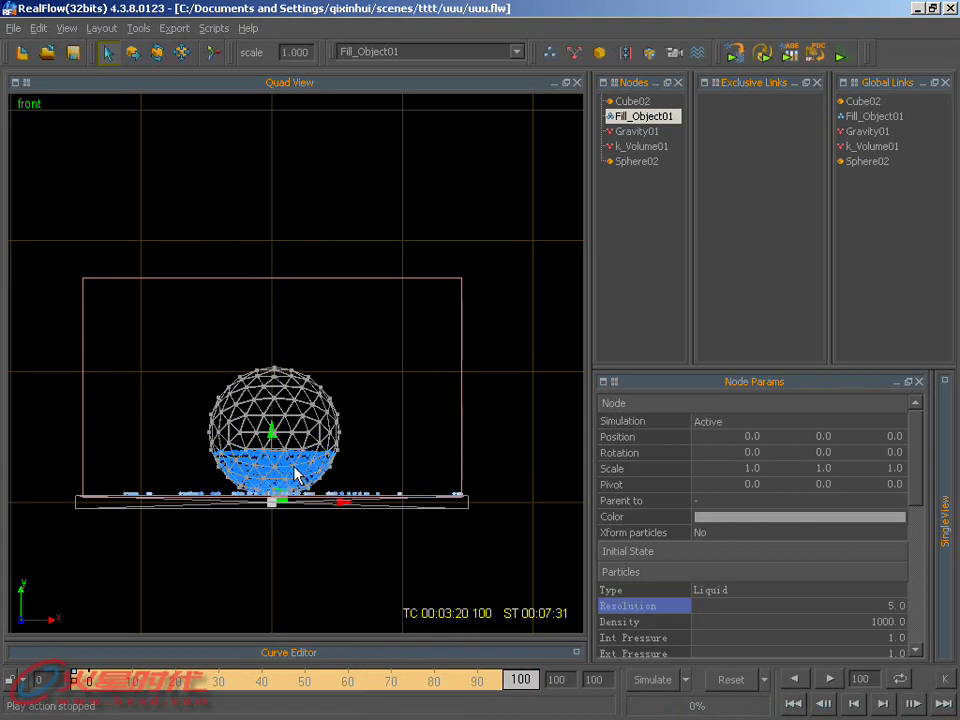
click(794, 703)
click(830, 679)
click(795, 703)
click(829, 679)
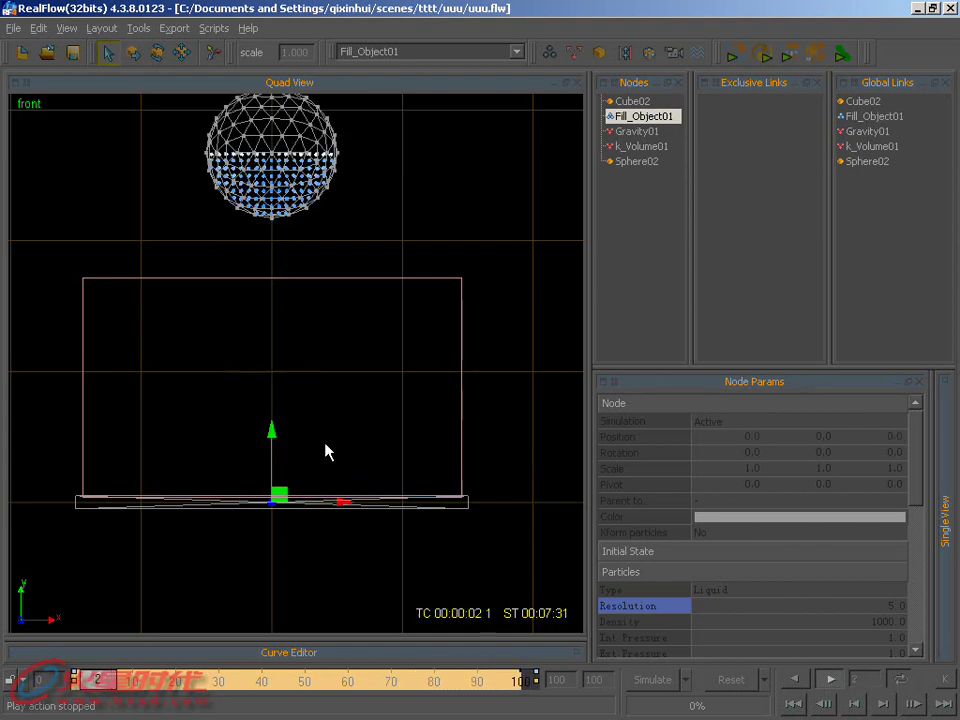
click(833, 680)
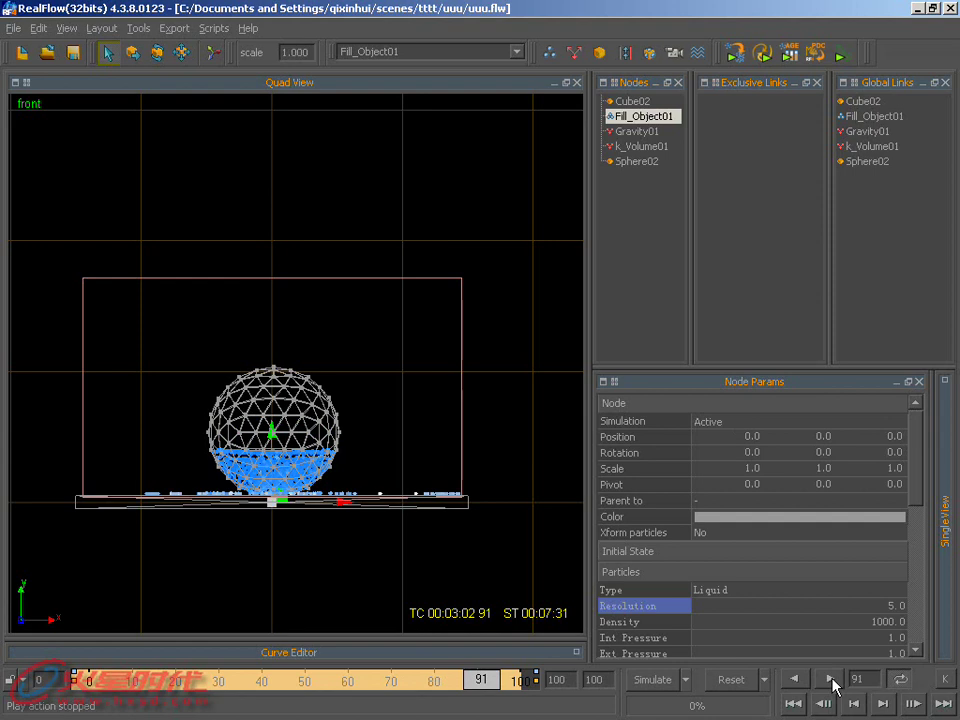